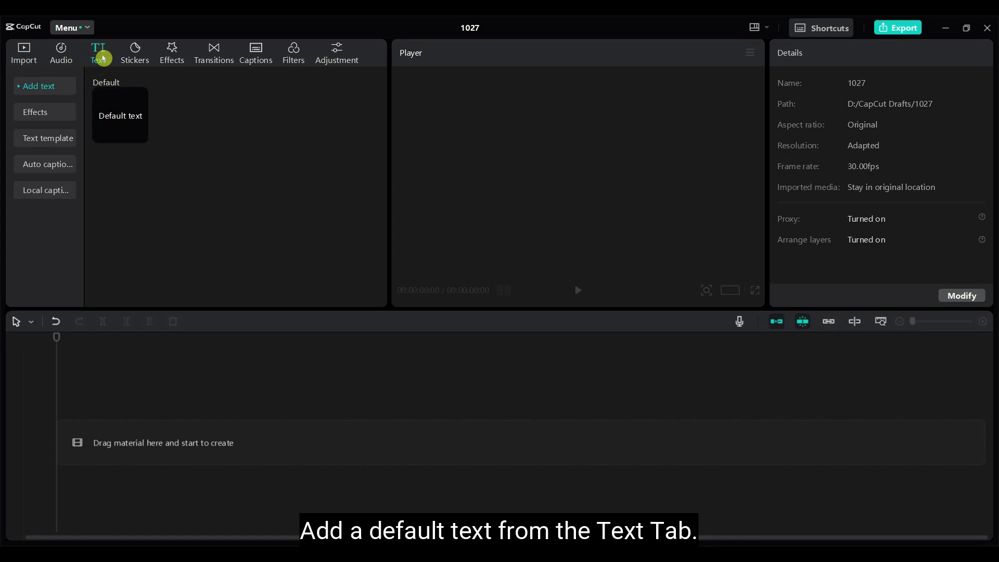
Preview the Default text preset among the Text tab's presets.
{"action": "left_click", "coordinate": [119, 119]}
Add the Default text to the timeline and stretch it to five seconds.
{"action": "left_click_drag", "start_coordinate": [119, 126], "coordinate": [96, 392]}
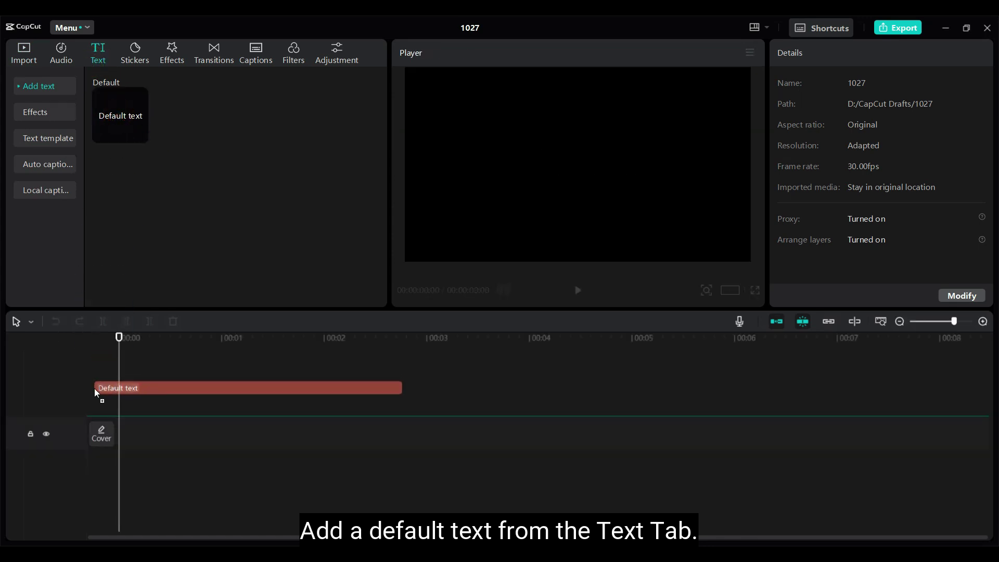
{"action": "left_click_drag", "start_coordinate": [405, 407], "coordinate": [496, 407]}
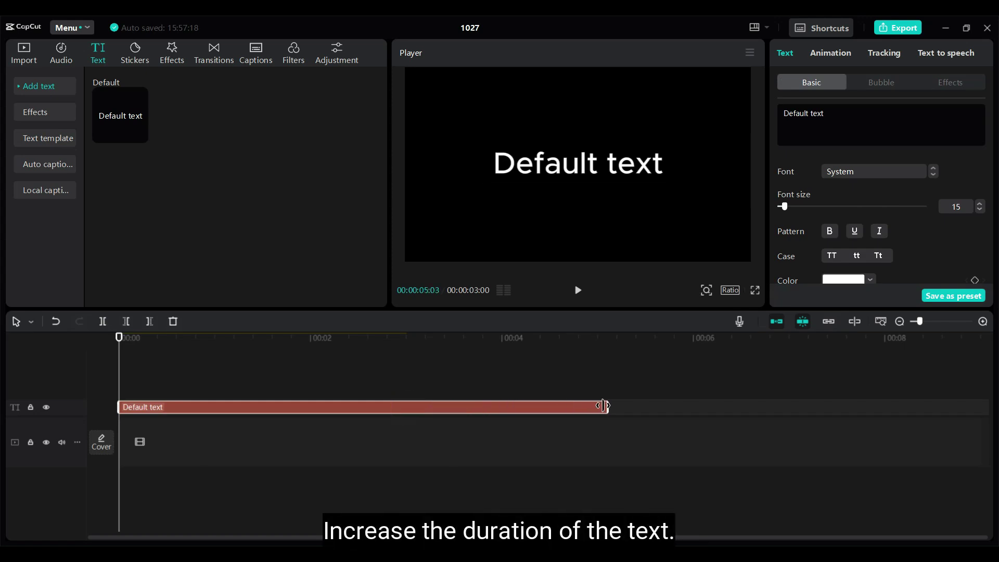
{"action": "left_click_drag", "start_coordinate": [595, 406], "coordinate": [598, 406]}
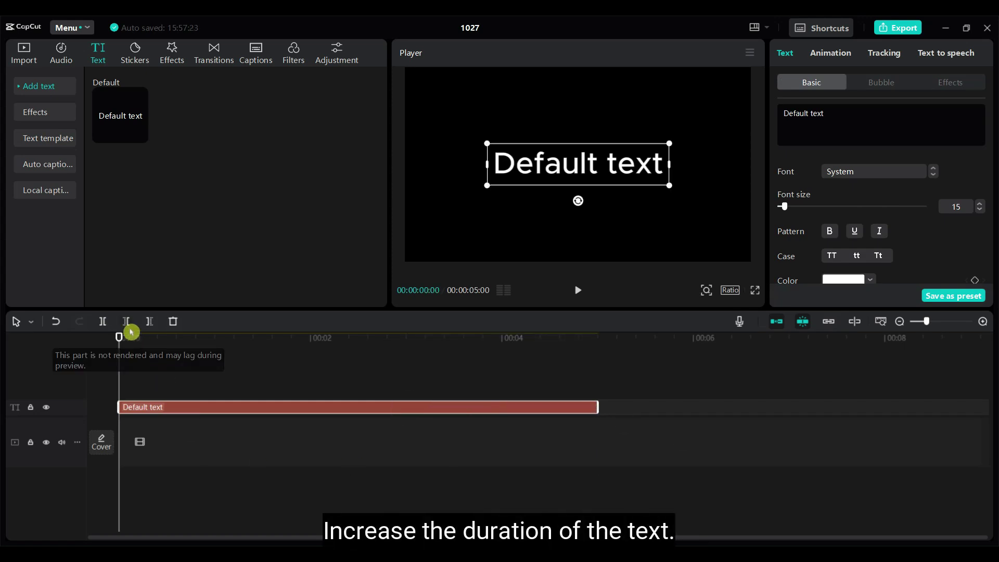
{"action": "left_click_drag", "start_coordinate": [121, 336], "coordinate": [598, 337]}
{"action": "left_click", "coordinate": [118, 340]}
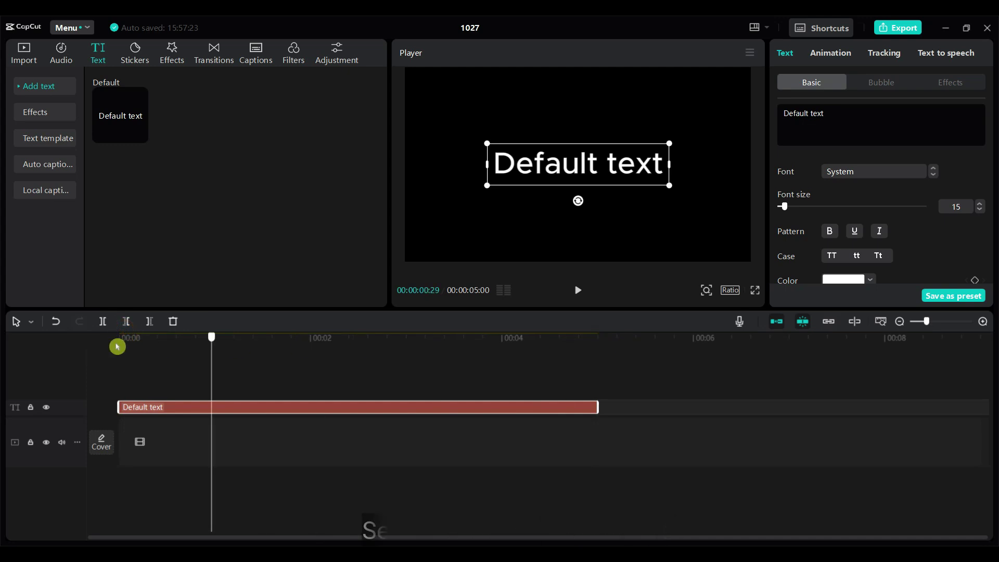
Set the text font to Impact and replace its wording with 'CAPCUT'.
{"action": "left_click", "coordinate": [860, 173]}
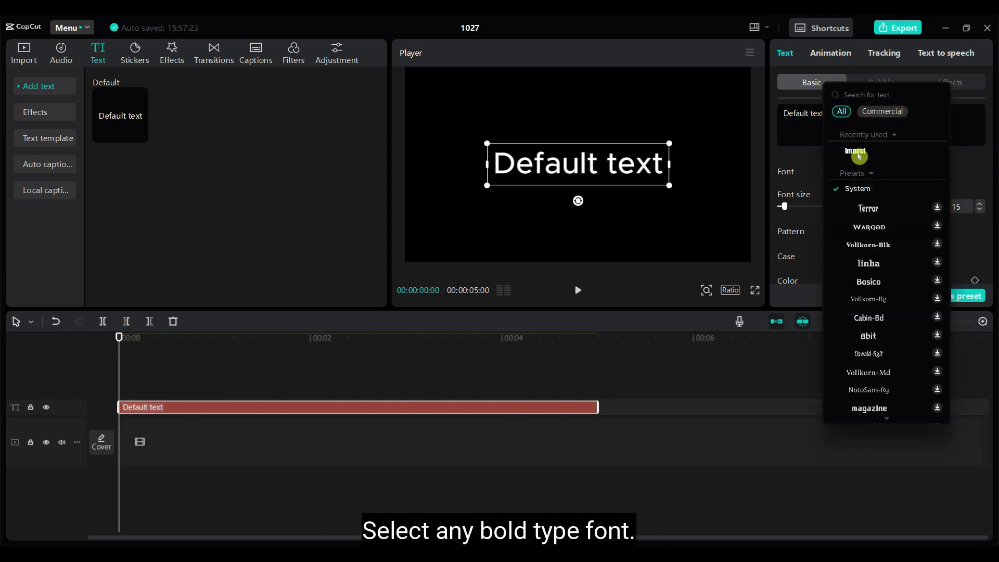
{"action": "left_click", "coordinate": [859, 155]}
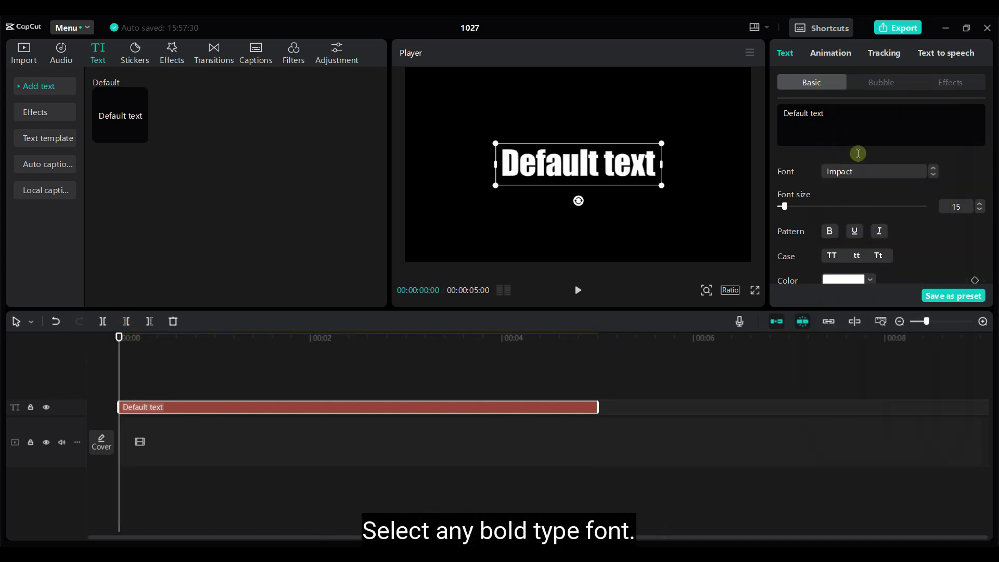
{"action": "double_click", "coordinate": [833, 116]}
{"action": "key", "text": "ctrl+a"}
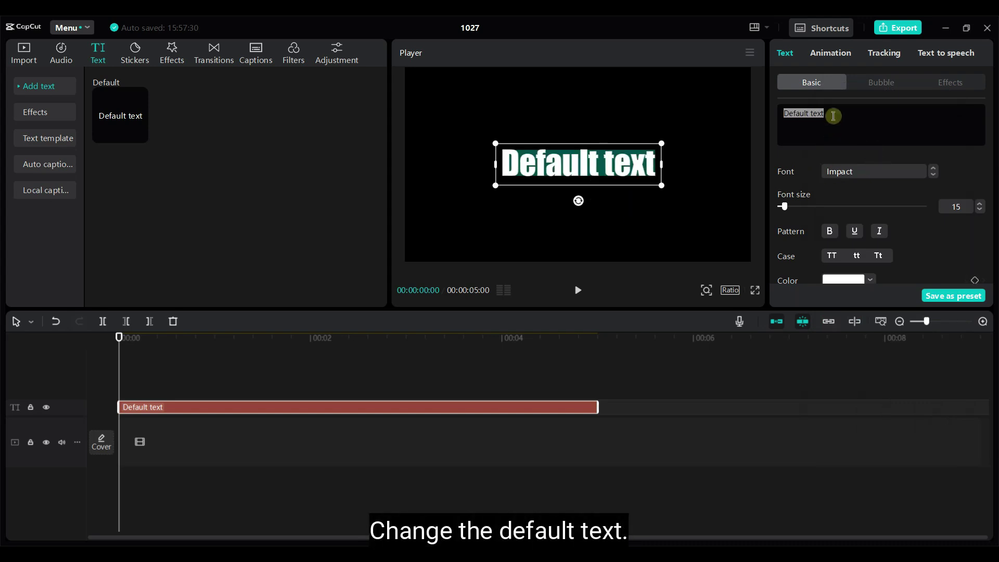
{"action": "type", "text": "CAPC"}
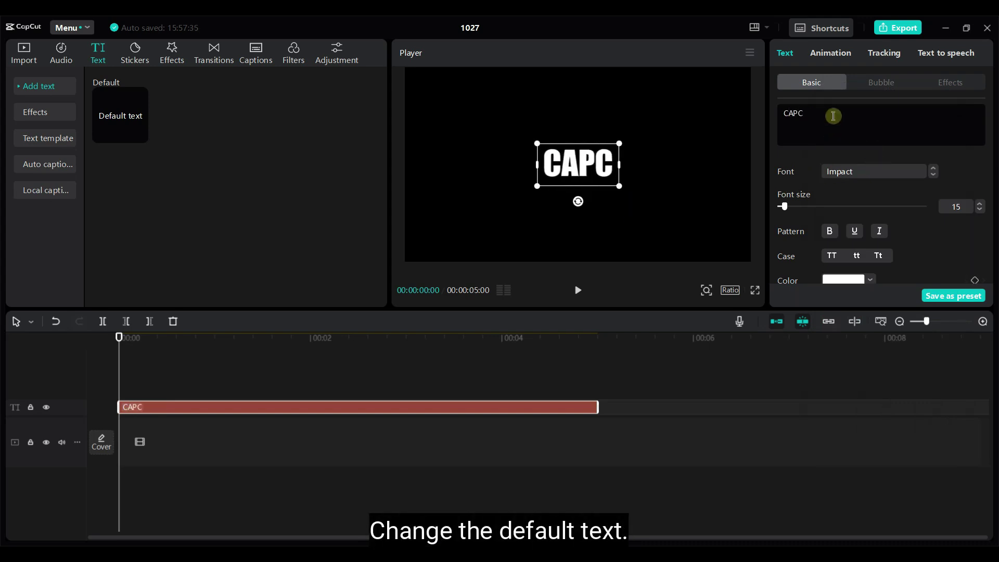
{"action": "type", "text": "UT"}
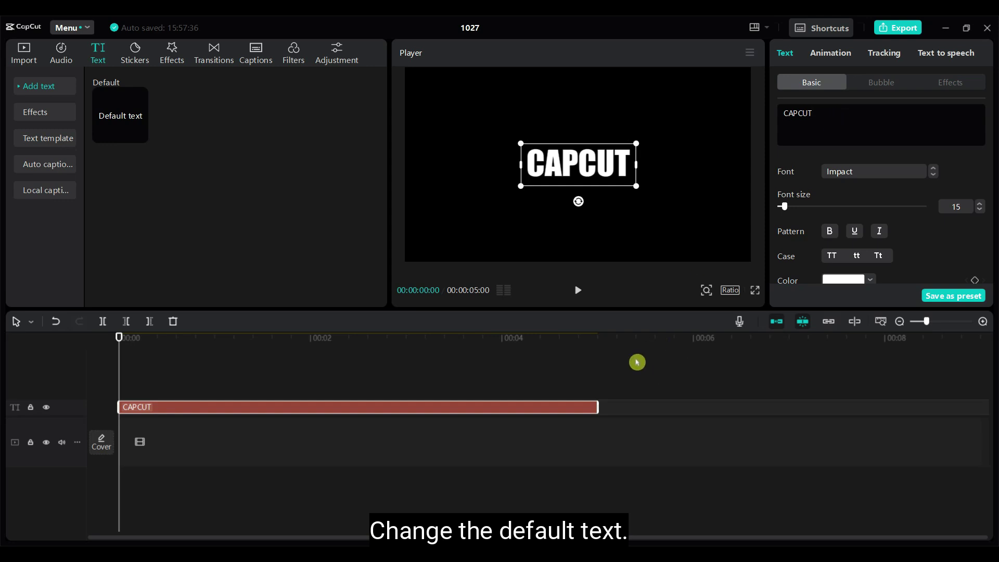
Raise the CAPCUT text's font size to 20.
{"action": "left_click_drag", "start_coordinate": [121, 333], "coordinate": [263, 337]}
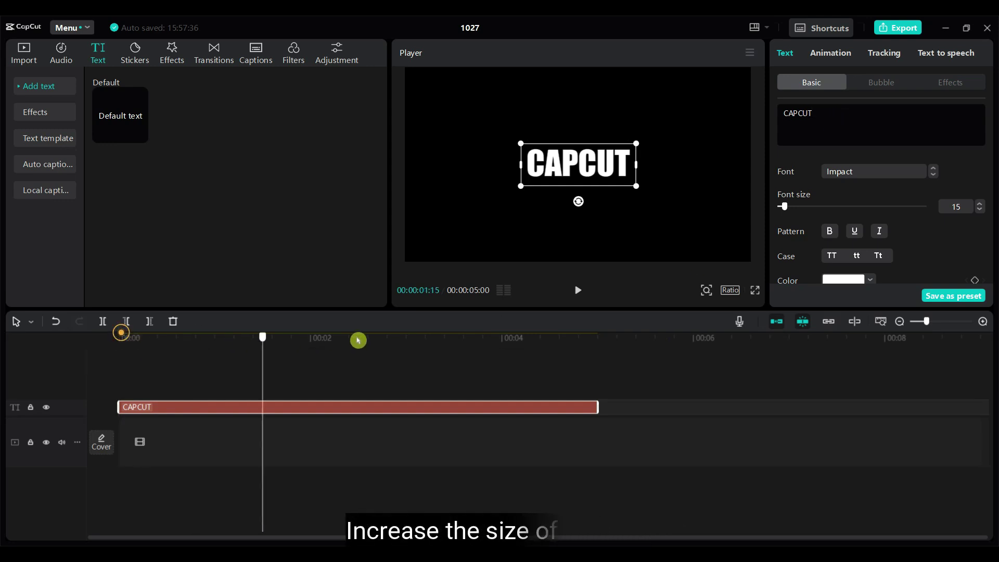
{"action": "left_click_drag", "start_coordinate": [358, 340], "coordinate": [628, 360]}
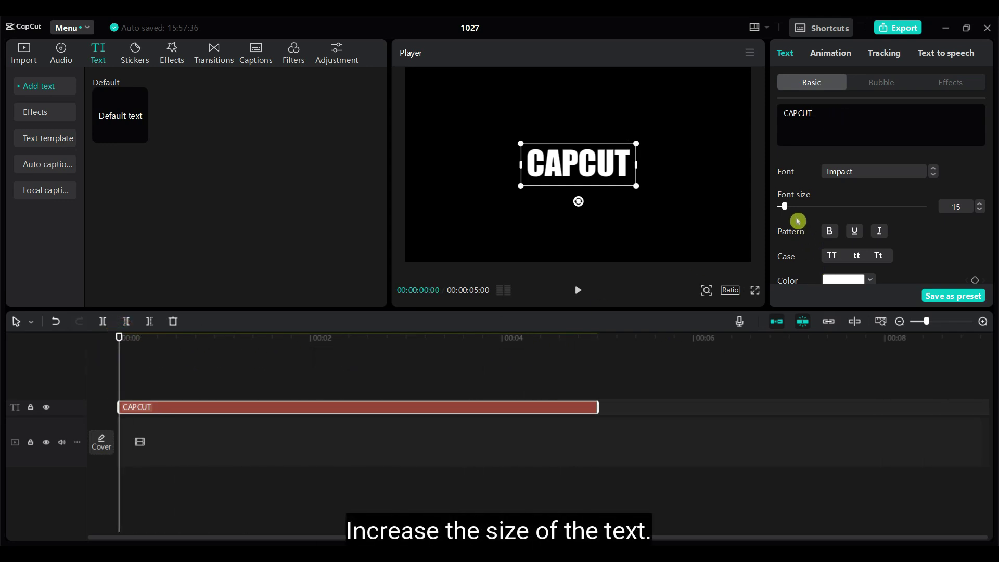
{"action": "left_click_drag", "start_coordinate": [787, 209], "coordinate": [789, 210]}
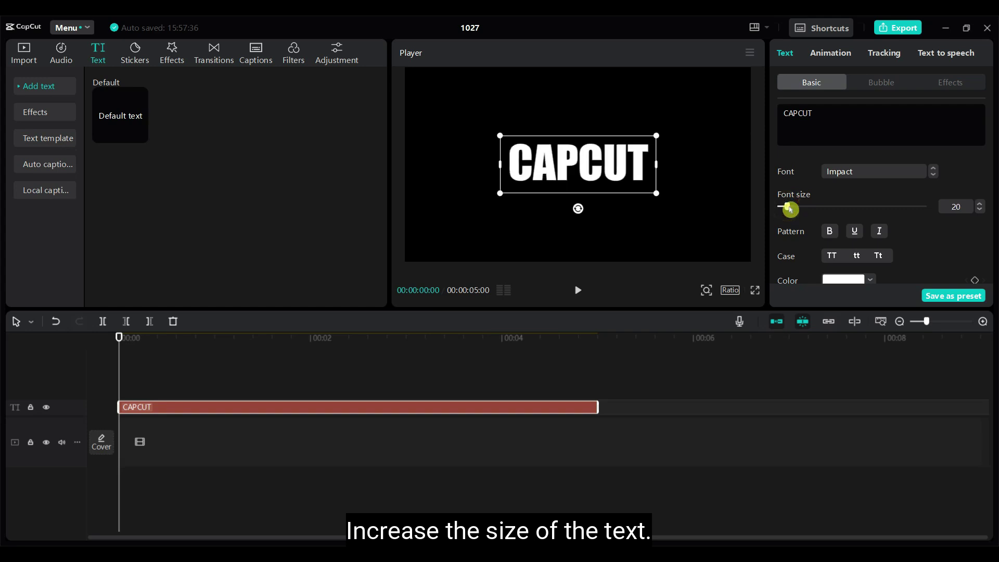
{"action": "left_click_drag", "start_coordinate": [789, 209], "coordinate": [790, 209]}
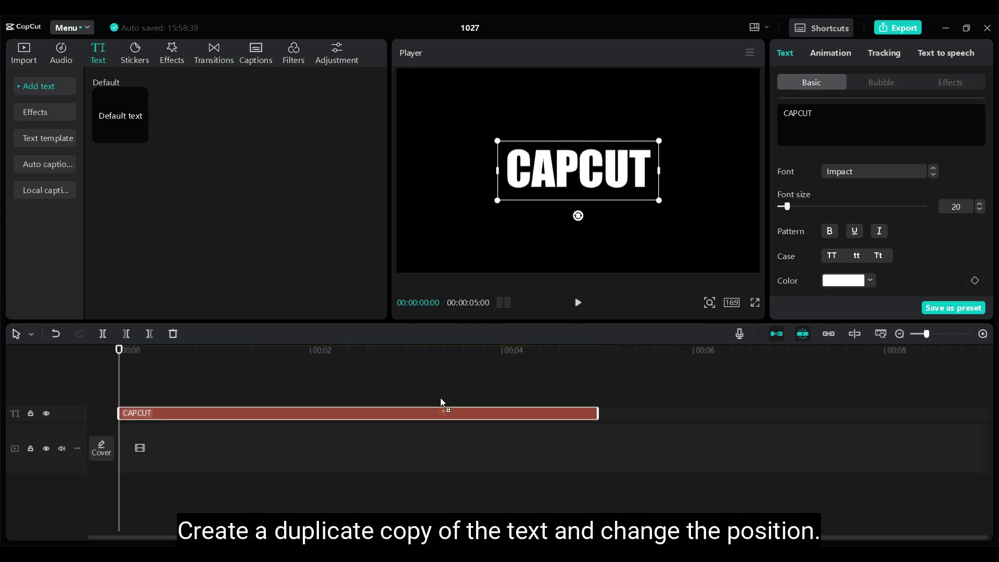
Duplicate the CAPCUT text onto a new track, change it to 'C', and place it above CAPCUT's first C.
{"action": "left_click_drag", "start_coordinate": [443, 411], "coordinate": [444, 394]}
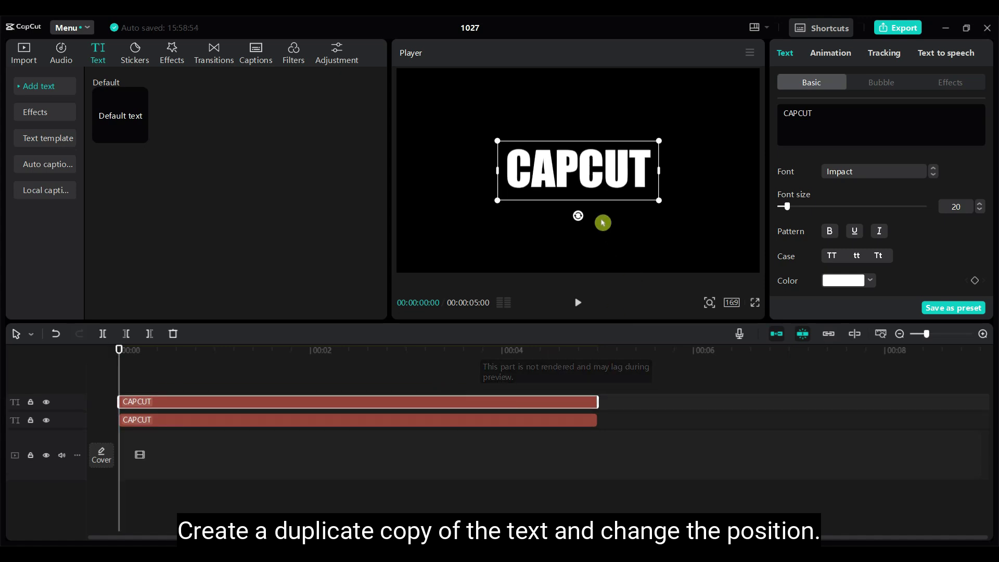
{"action": "left_click_drag", "start_coordinate": [562, 179], "coordinate": [562, 136]}
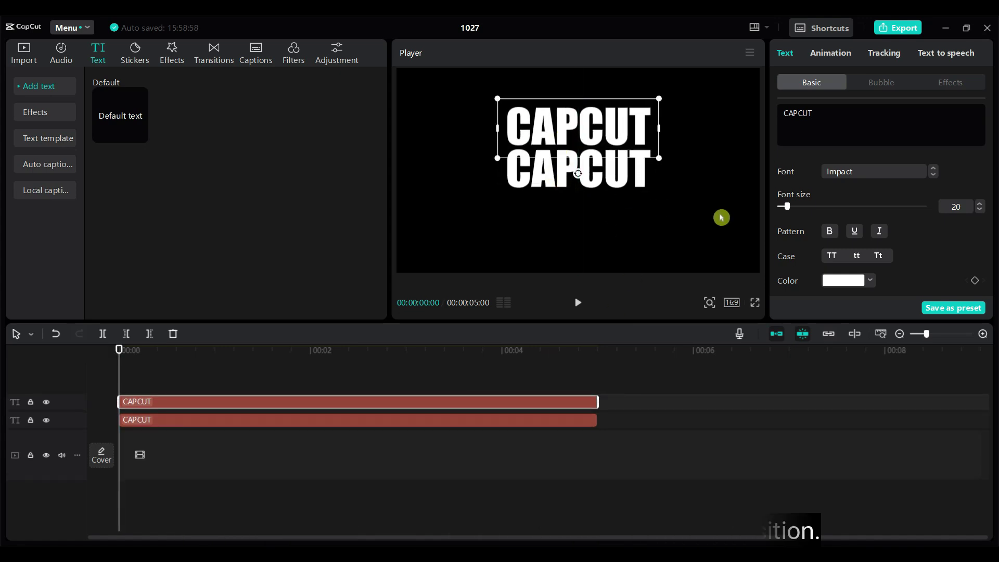
{"action": "double_click", "coordinate": [824, 113]}
{"action": "type", "text": "C"}
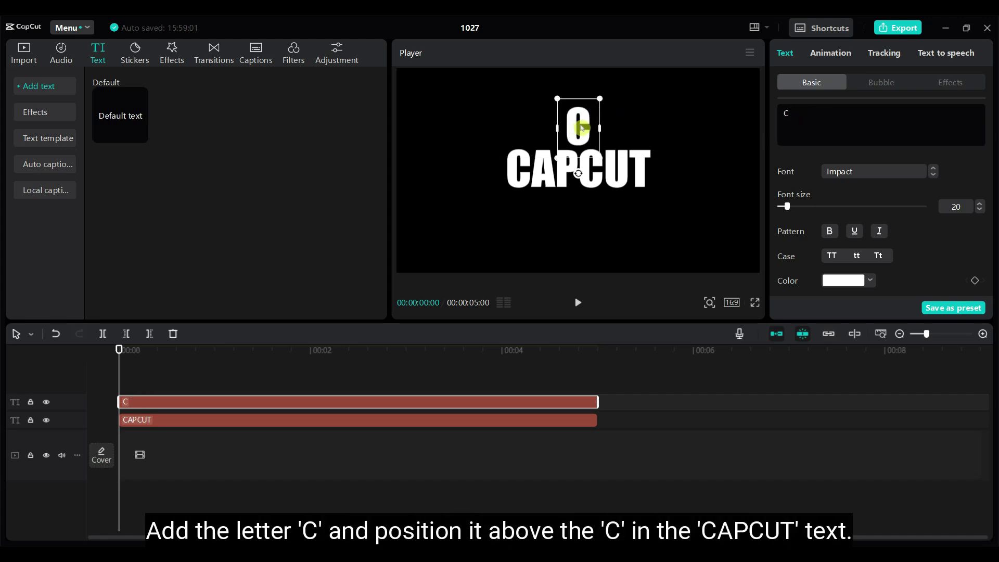
{"action": "left_click_drag", "start_coordinate": [581, 127], "coordinate": [523, 124]}
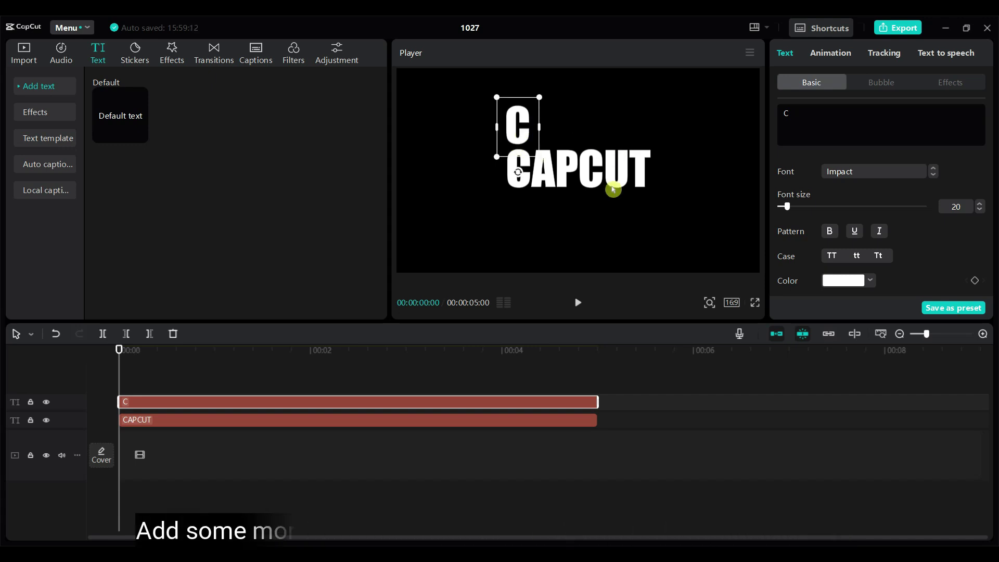
{"action": "left_click_drag", "start_coordinate": [525, 115], "coordinate": [524, 116]}
Stack extra C lines into a tall column and align it with CAPCUT's C.
{"action": "key", "text": "Return"}
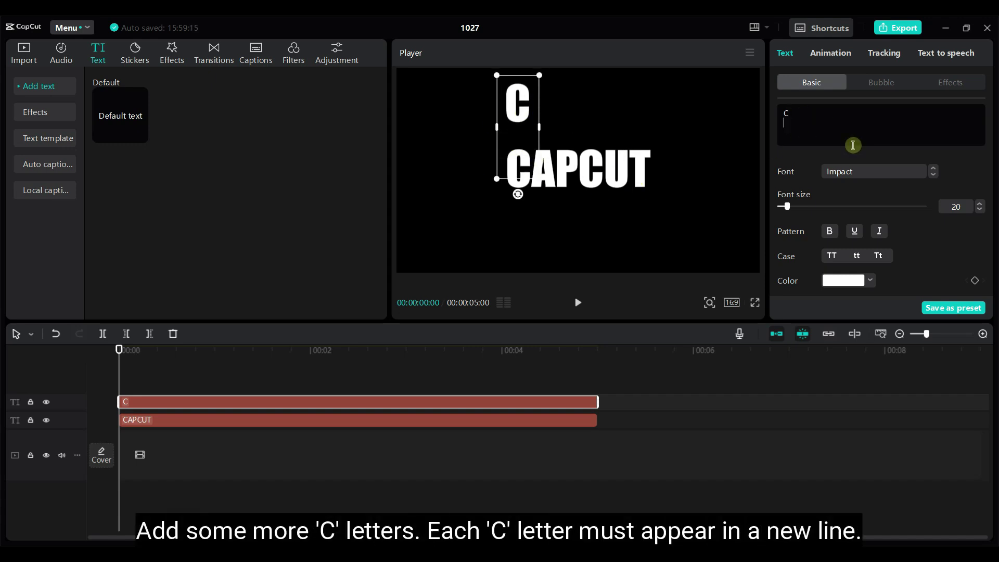
{"action": "type", "text": "C"}
{"action": "key", "text": "Return"}
{"action": "type", "text": "C"}
{"action": "key", "text": "Return"}
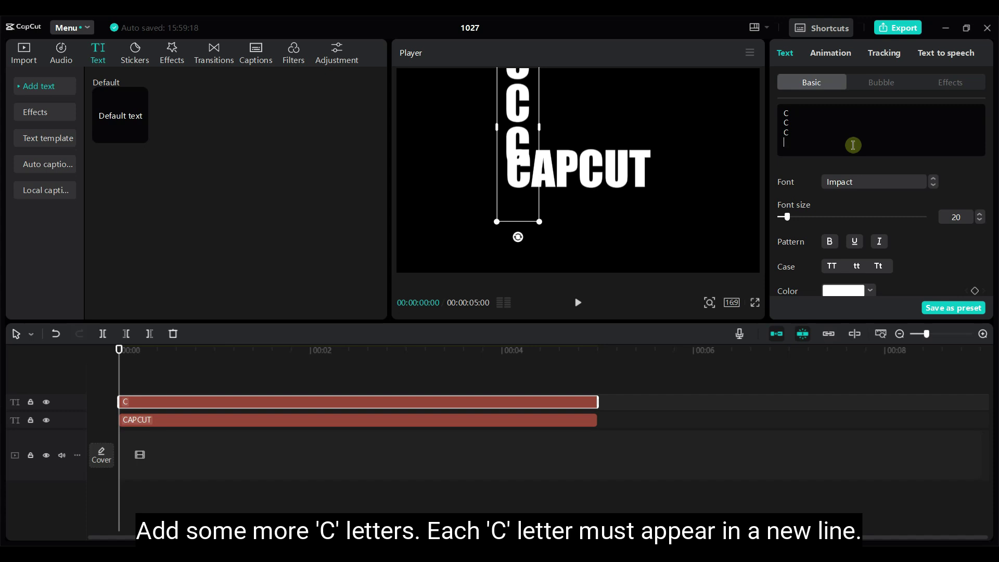
{"action": "type", "text": "C"}
{"action": "key", "text": "Return"}
{"action": "type", "text": "C"}
{"action": "key", "text": "Return"}
{"action": "type", "text": "C"}
{"action": "key", "text": "Return"}
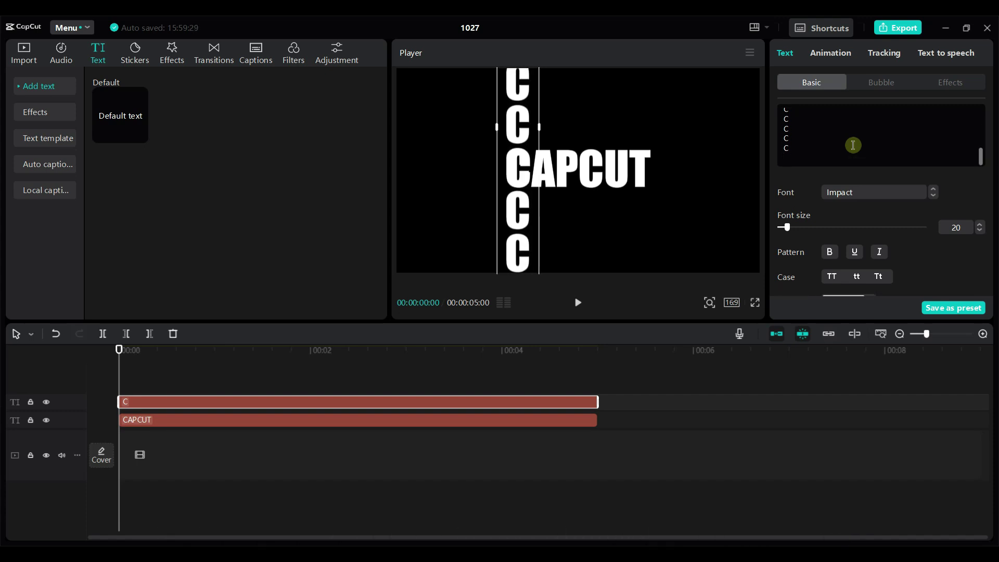
{"action": "type", "text": "C"}
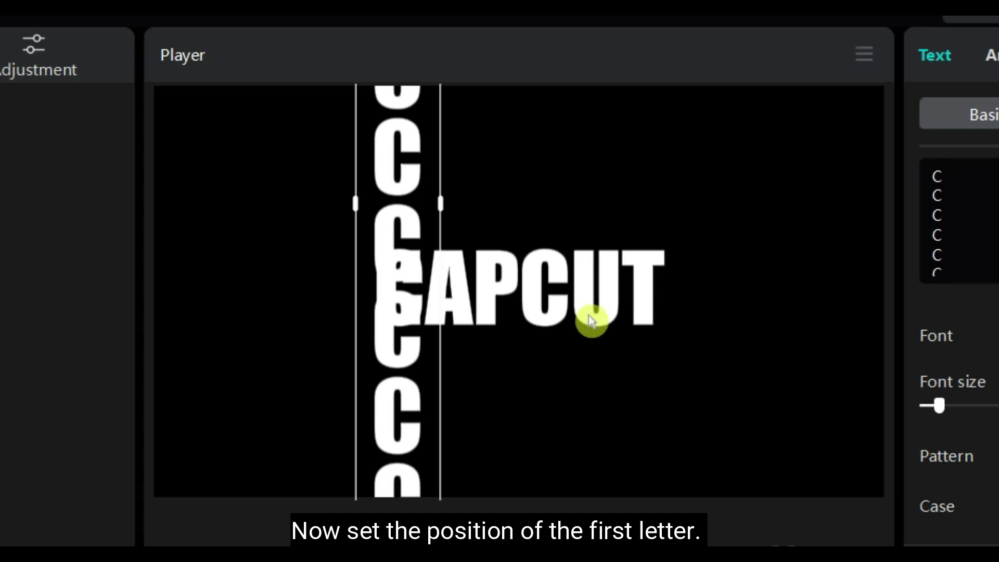
{"action": "mouse_move", "coordinate": [397, 451]}
{"action": "left_mouse_down"}
{"action": "mouse_move", "coordinate": [392, 187]}
{"action": "mouse_move", "coordinate": [410, 249]}
{"action": "mouse_move", "coordinate": [409, 219]}
{"action": "mouse_move", "coordinate": [404, 212]}
{"action": "mouse_move", "coordinate": [406, 306]}
{"action": "left_mouse_up"}
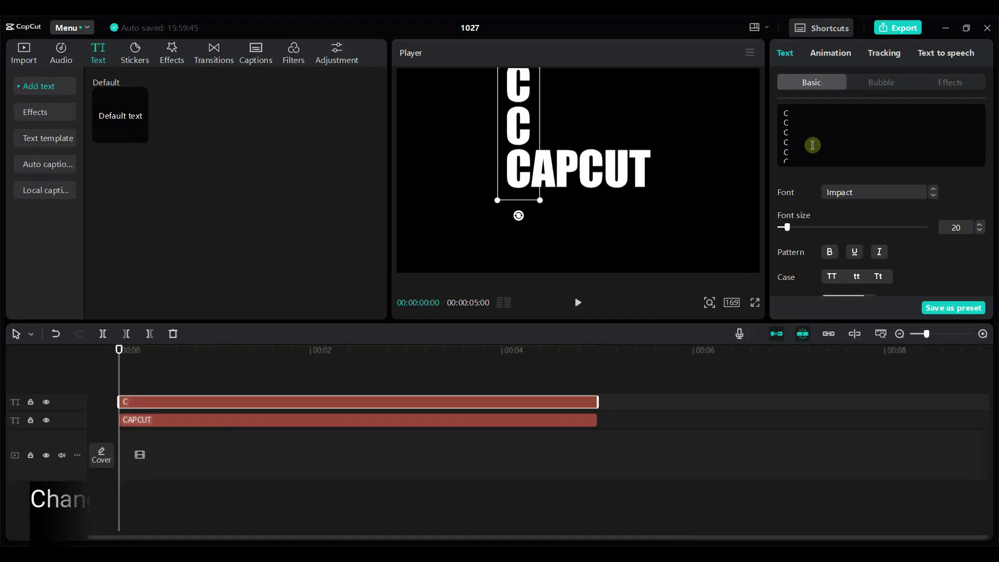
Select the bottom C of the stacked column in the text box.
{"action": "double_click", "coordinate": [787, 156]}
Color the column's last C red to check its overlap.
{"action": "scroll", "coordinate": [854, 250], "scroll_direction": "down", "scroll_amount": 1}
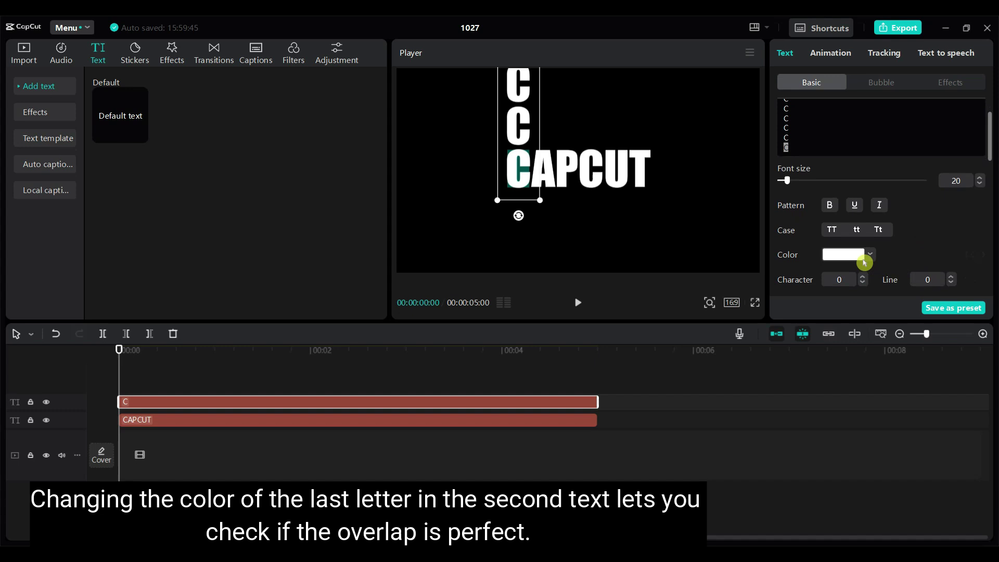
{"action": "left_click", "coordinate": [864, 259]}
{"action": "left_click", "coordinate": [841, 469]}
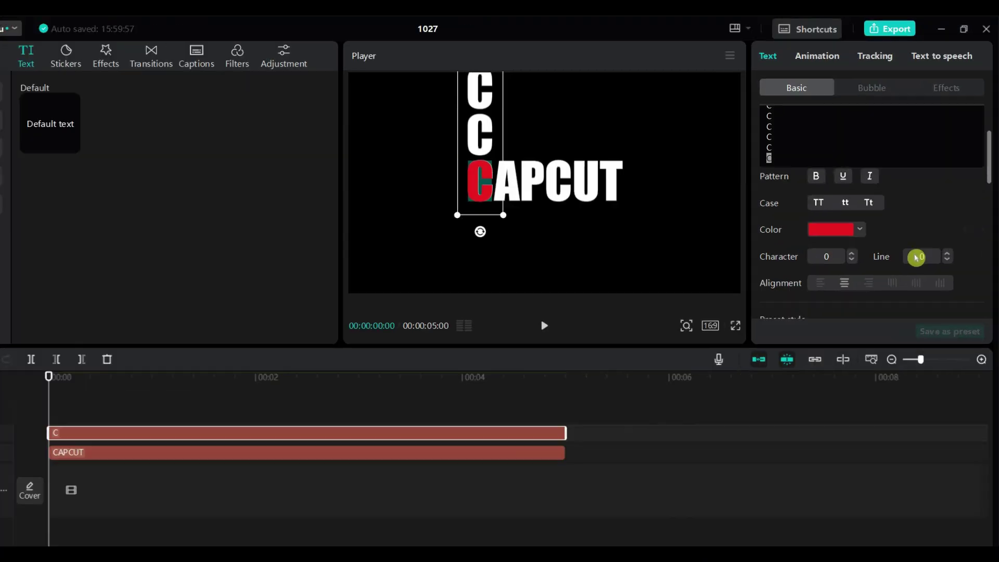
Nudge the C column's Position X to -629 so its bottom C covers CAPCUT's C.
{"action": "scroll", "coordinate": [917, 257], "scroll_direction": "down", "scroll_amount": 5}
{"action": "scroll", "coordinate": [917, 257], "scroll_direction": "down", "scroll_amount": 3}
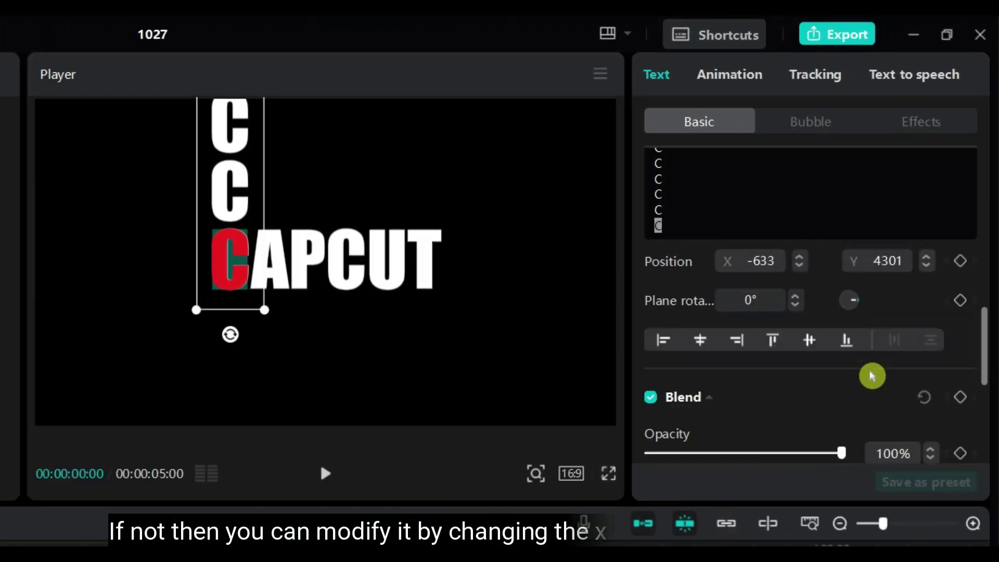
{"action": "scroll", "coordinate": [916, 257], "scroll_direction": "up", "scroll_amount": 1}
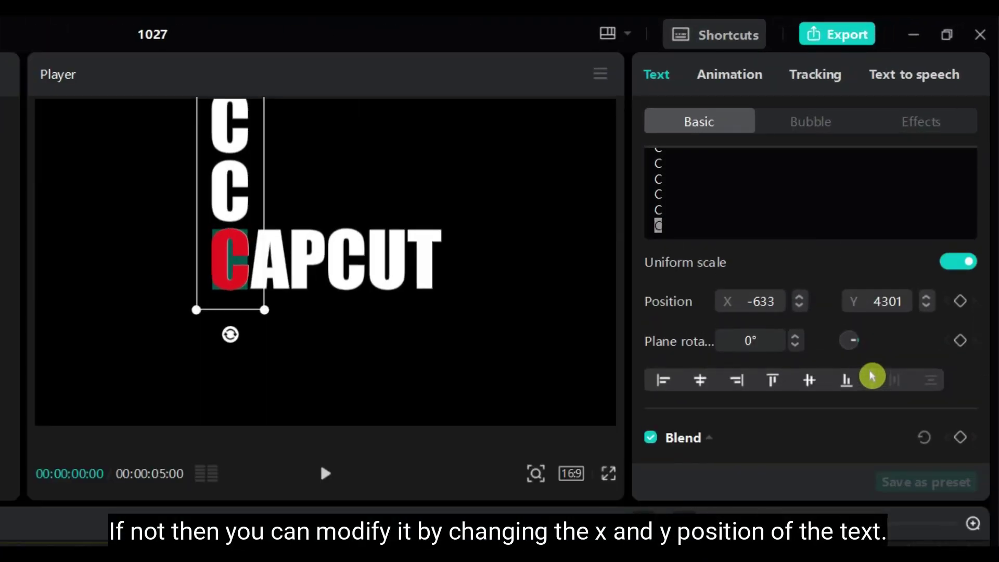
{"action": "left_click", "coordinate": [799, 310]}
{"action": "left_click", "coordinate": [799, 310]}
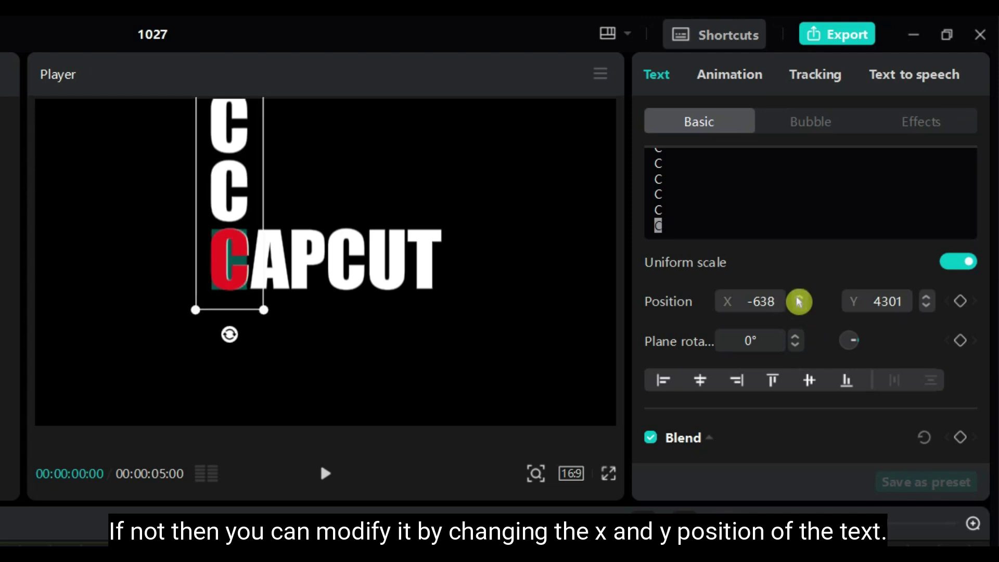
{"action": "left_click", "coordinate": [799, 298]}
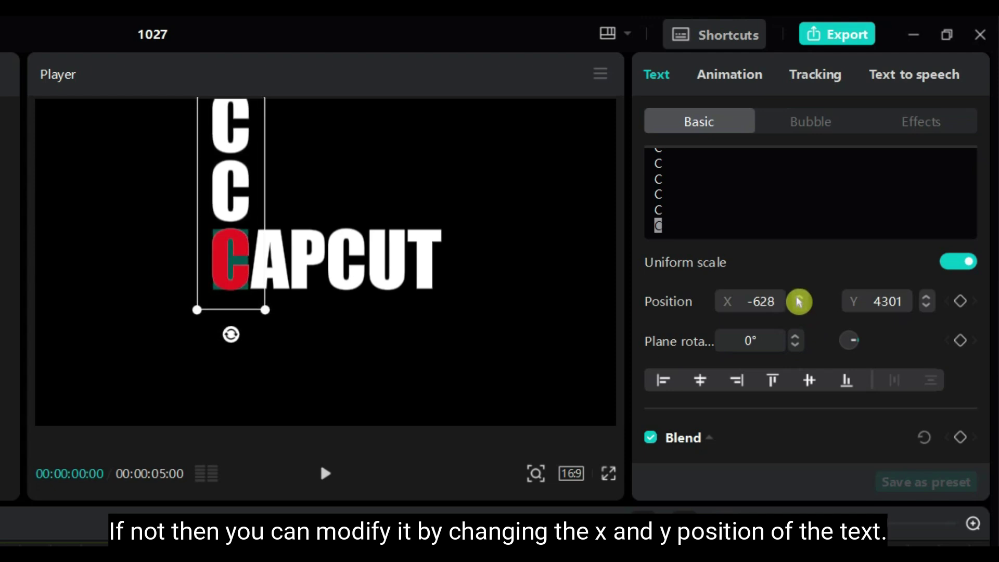
{"action": "left_click", "coordinate": [799, 309]}
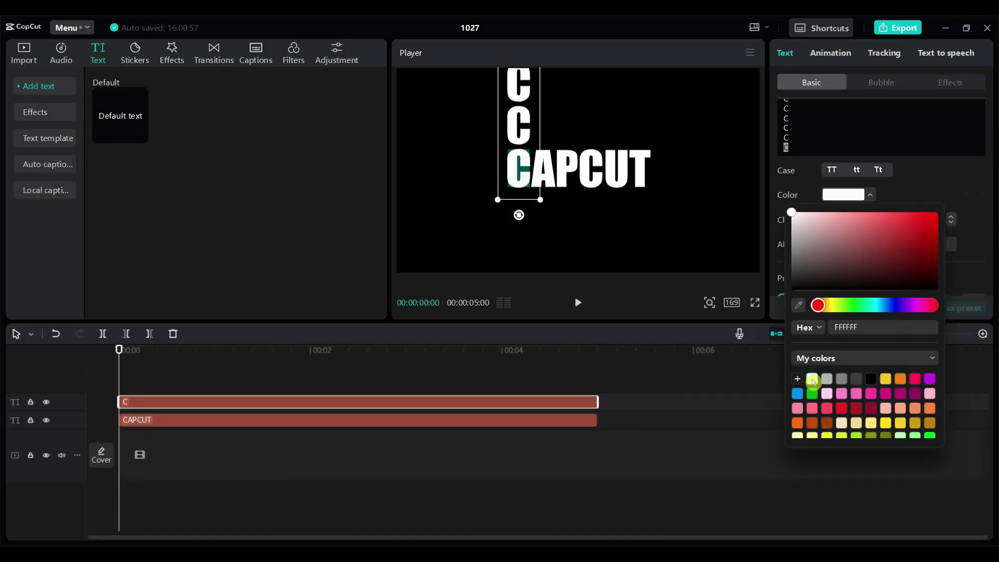
{"action": "left_click", "coordinate": [607, 239]}
Copy and paste the C text clip and move the duplicate under CAPCUT's A.
{"action": "left_click", "coordinate": [145, 404]}
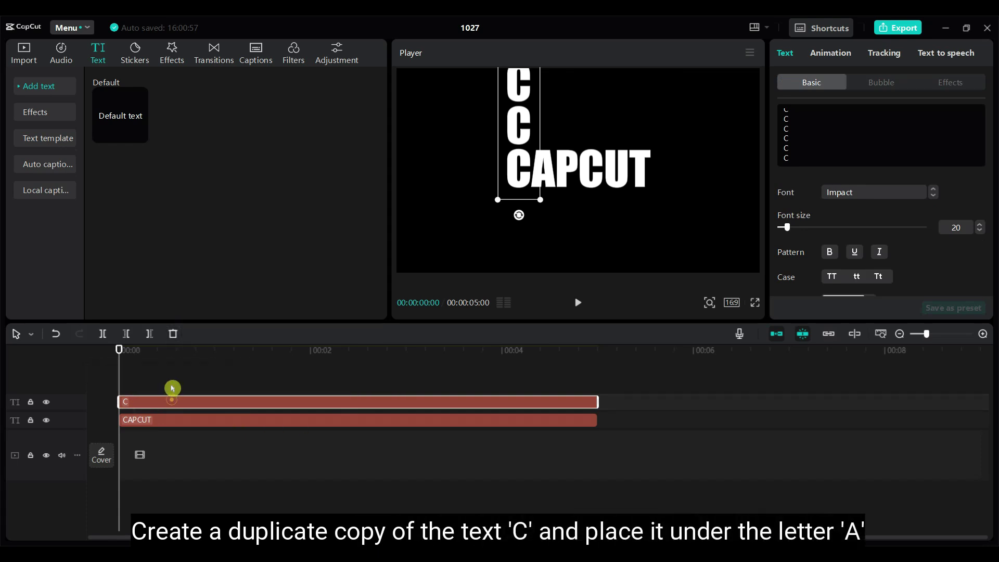
{"action": "key", "text": "ctrl+c"}
{"action": "key", "text": "ctrl+v"}
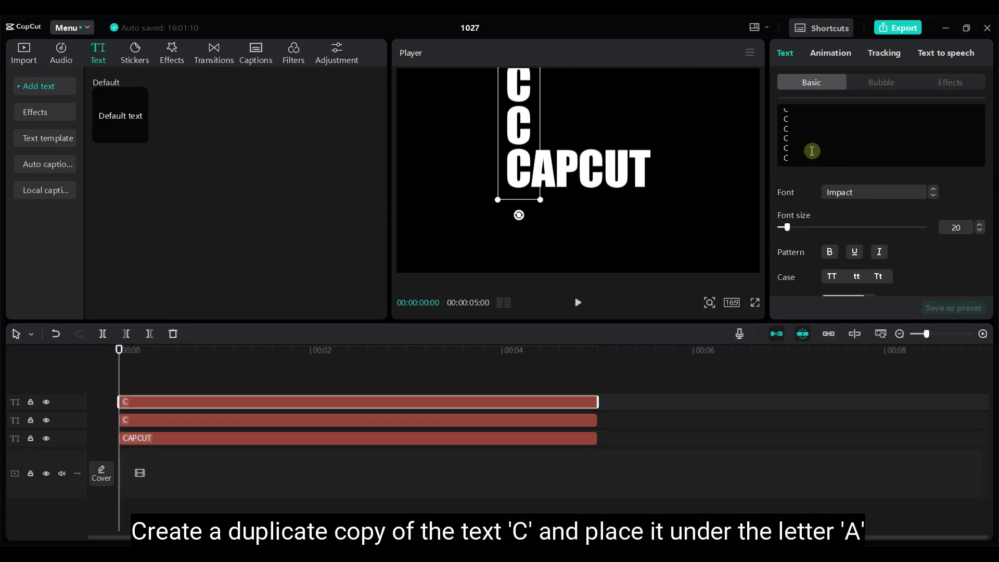
{"action": "key", "text": "ctrl+z"}
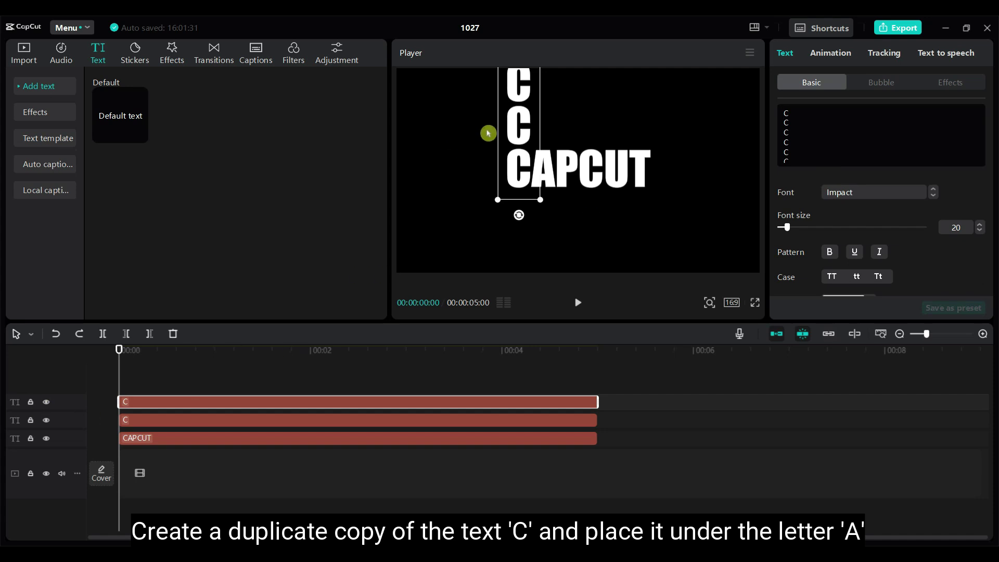
{"action": "left_click_drag", "start_coordinate": [518, 111], "coordinate": [566, 150]}
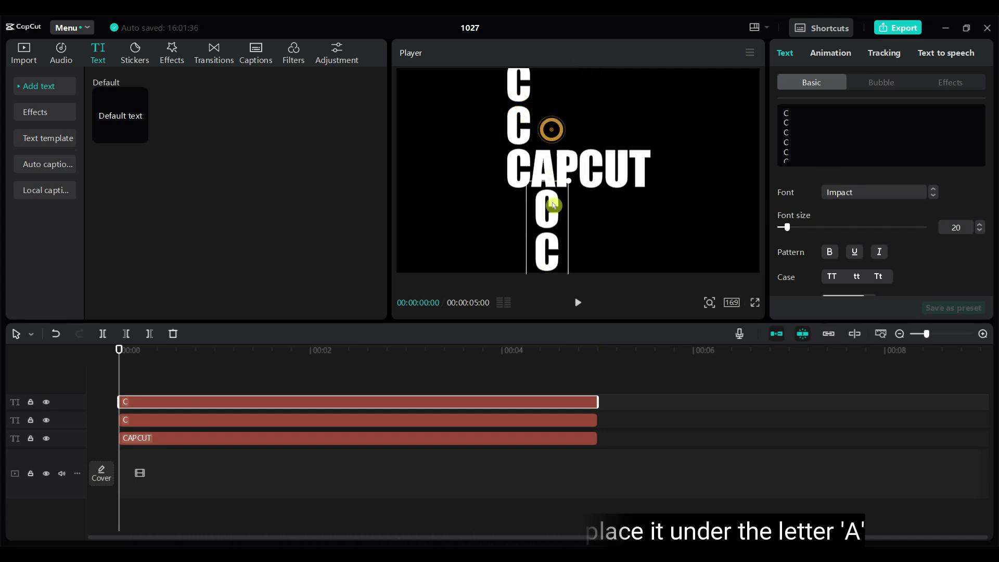
{"action": "left_click_drag", "start_coordinate": [566, 149], "coordinate": [543, 226]}
Retype the duplicate as stacked A letters and align the column over CAPCUT's A.
{"action": "left_click", "coordinate": [810, 135]}
{"action": "key", "text": "ctrl+a"}
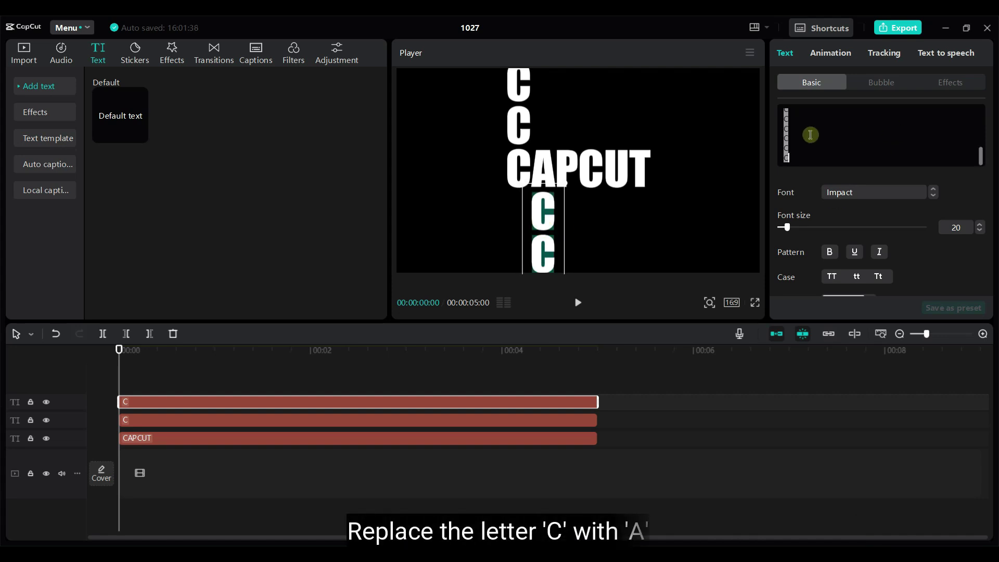
{"action": "type", "text": "a"}
{"action": "type", "text": "A"}
{"action": "key", "text": "Return"}
{"action": "type", "text": "A"}
{"action": "key", "text": "Return"}
{"action": "type", "text": "A"}
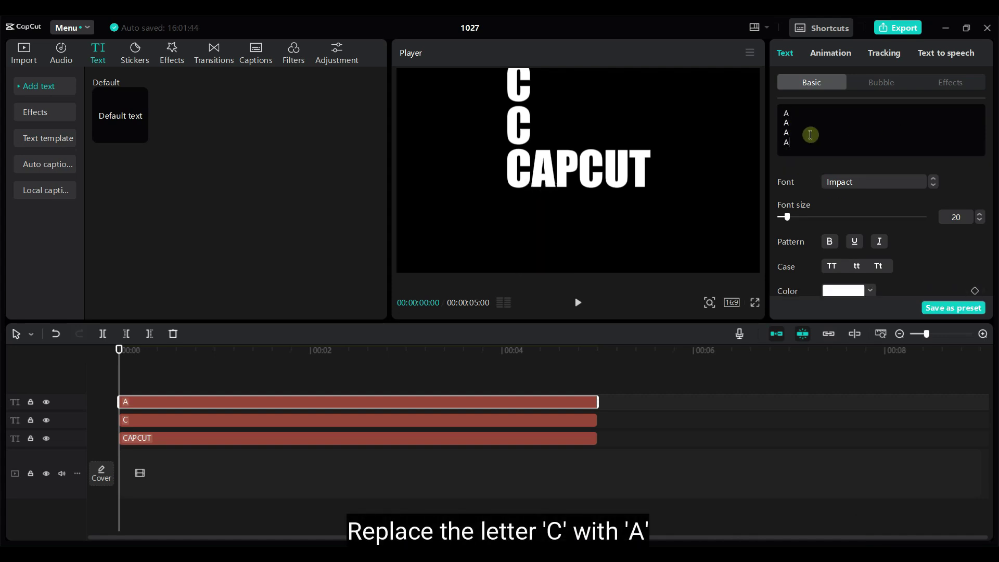
{"action": "key", "text": "Return"}
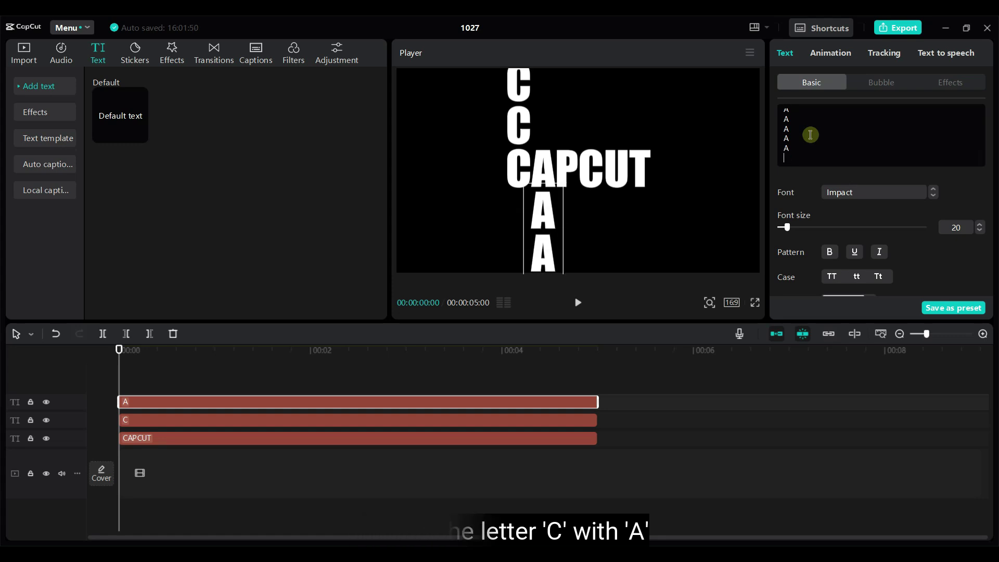
{"action": "type", "text": "A"}
{"action": "left_click_drag", "start_coordinate": [489, 241], "coordinate": [541, 203]}
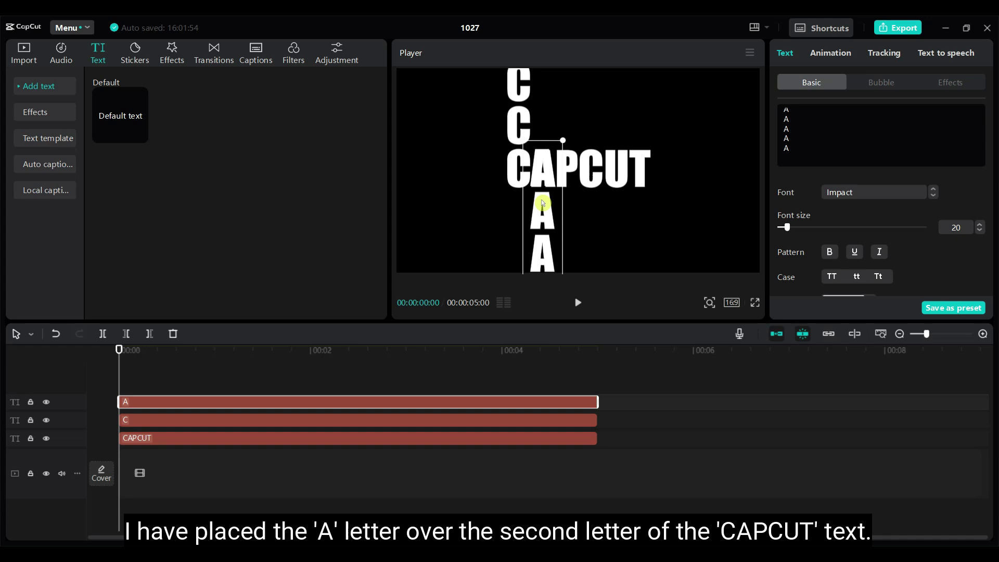
{"action": "left_click_drag", "start_coordinate": [542, 203], "coordinate": [544, 204]}
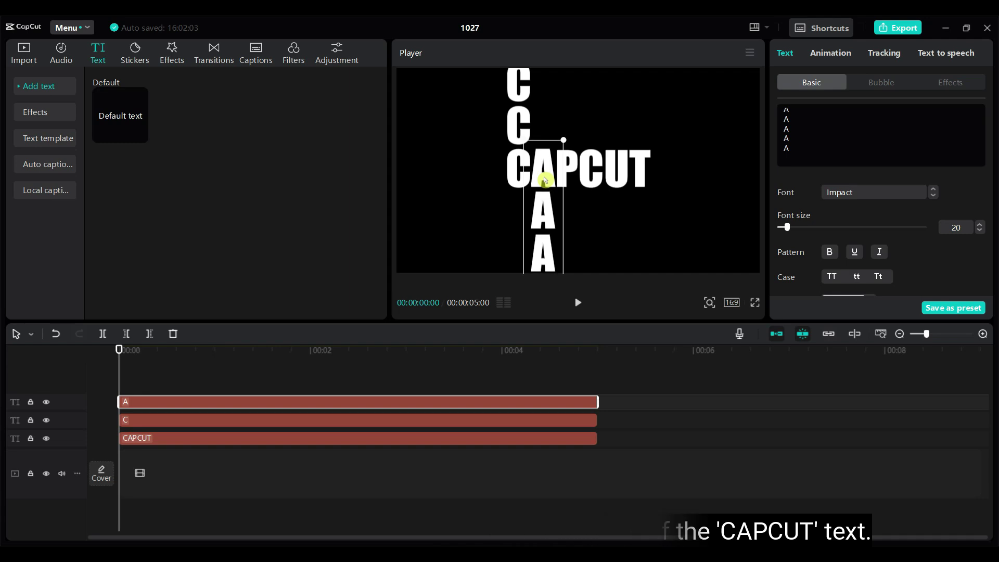
Paste another copy of the text clip and retype it as a 'P P P P' column.
{"action": "left_click", "coordinate": [122, 345]}
{"action": "key", "text": "ctrl+v"}
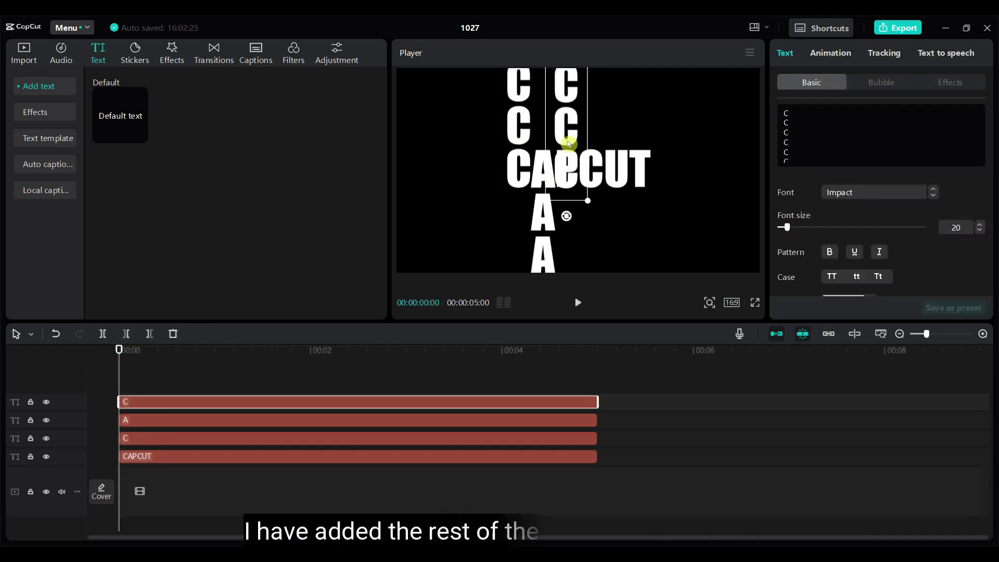
{"action": "left_click", "coordinate": [828, 144]}
{"action": "key", "text": "ctrl+a"}
{"action": "type", "text": "p"}
{"action": "key", "text": "BackSpace"}
{"action": "type", "text": "P P P P"}
Drag the P column down over CAPCUT's P, then select and deselect the right-hand C column.
{"action": "left_click_drag", "start_coordinate": [575, 88], "coordinate": [576, 172]}
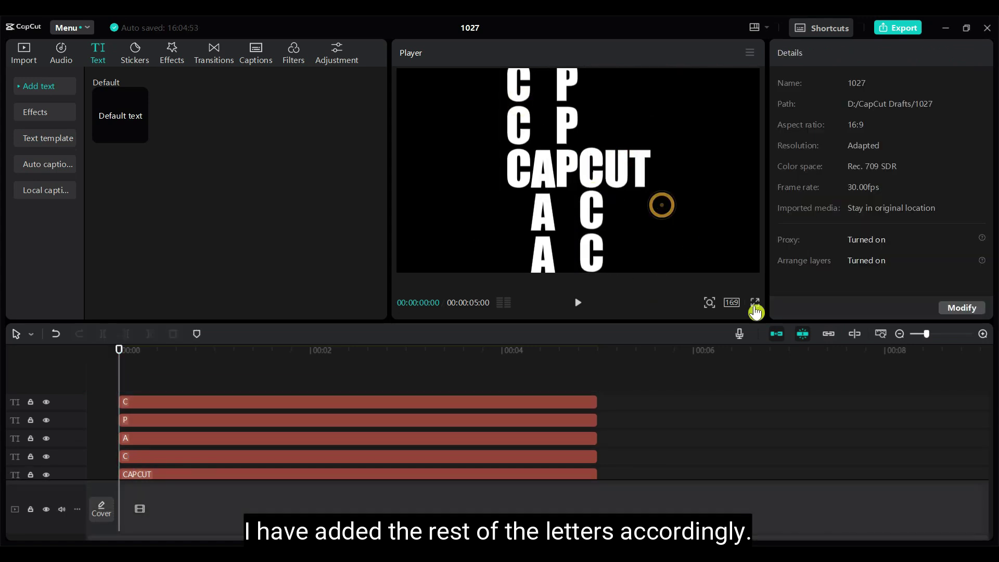
{"action": "left_click", "coordinate": [593, 230]}
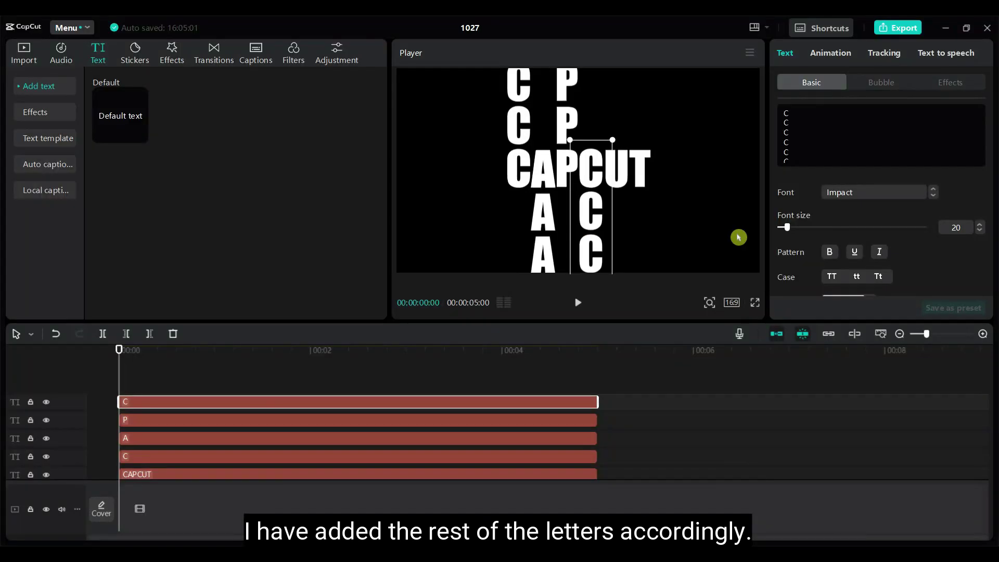
{"action": "left_click", "coordinate": [647, 386]}
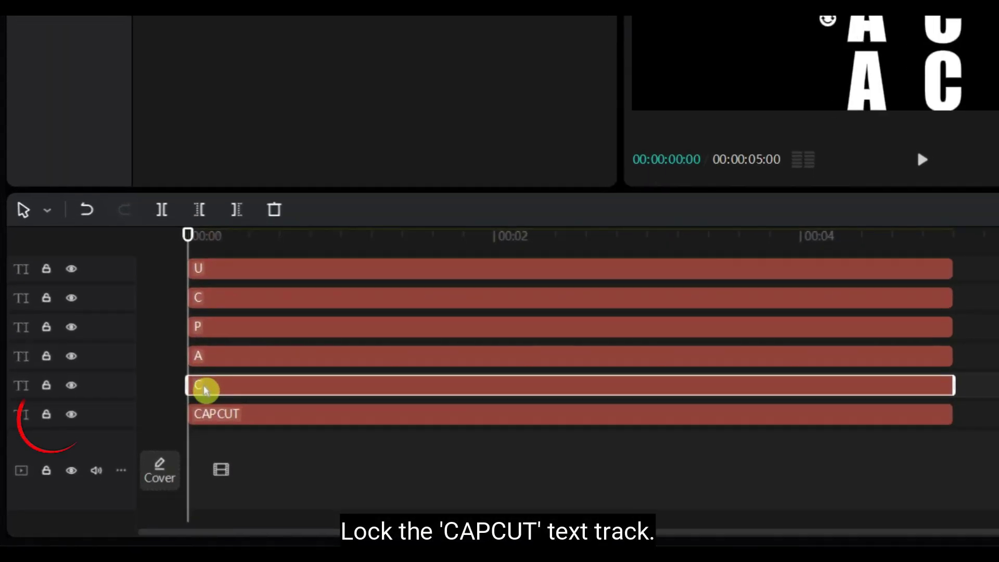
Lock the CAPCUT track and keyframe the first C column's position at 0 s and 3 s.
{"action": "left_click", "coordinate": [48, 416]}
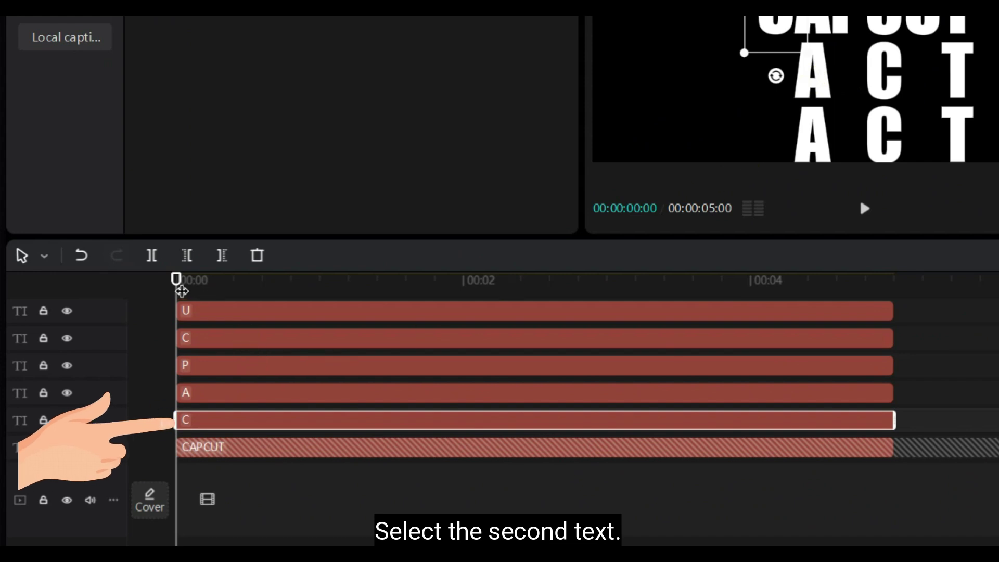
{"action": "left_click", "coordinate": [178, 281]}
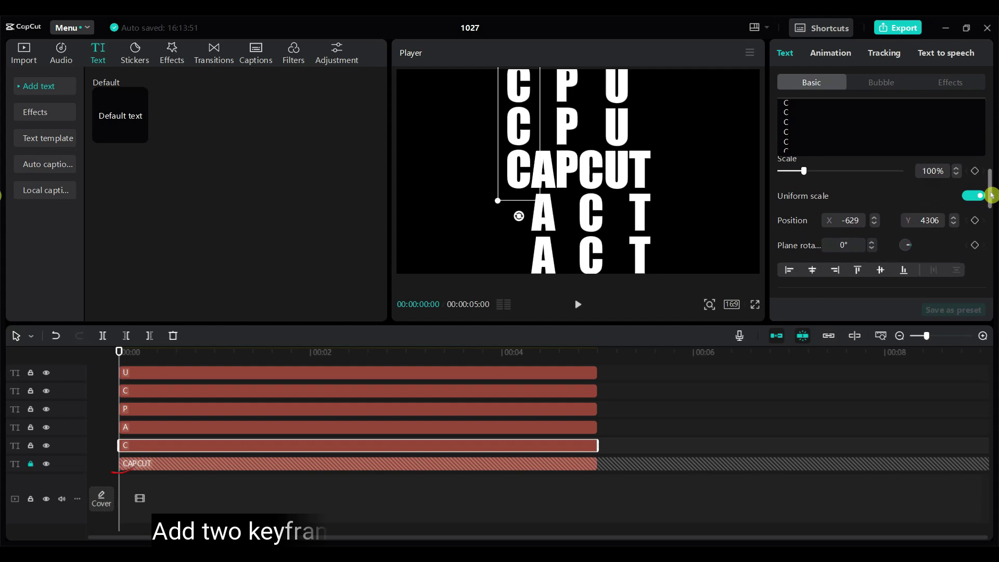
{"action": "left_click", "coordinate": [974, 220]}
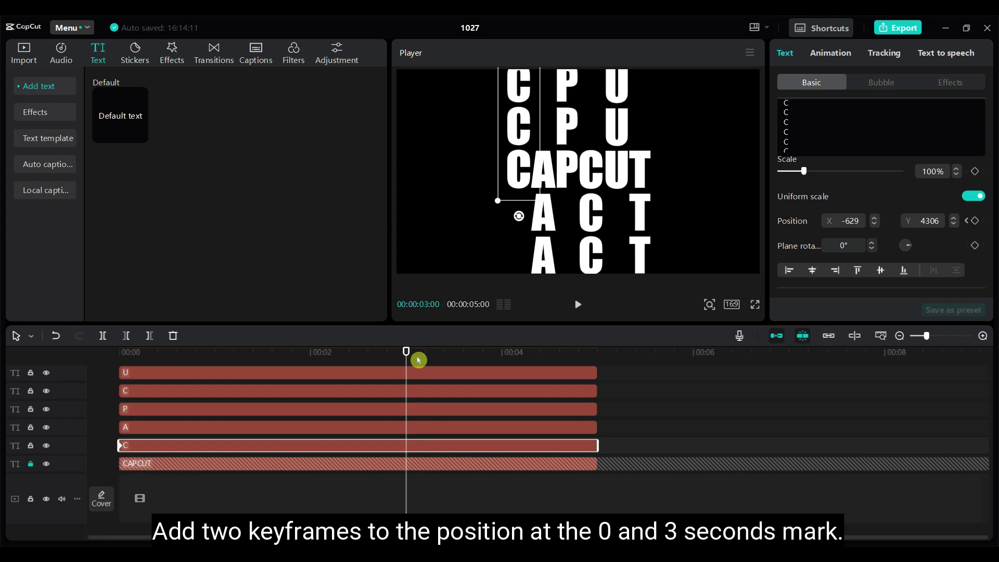
{"action": "left_click", "coordinate": [974, 220]}
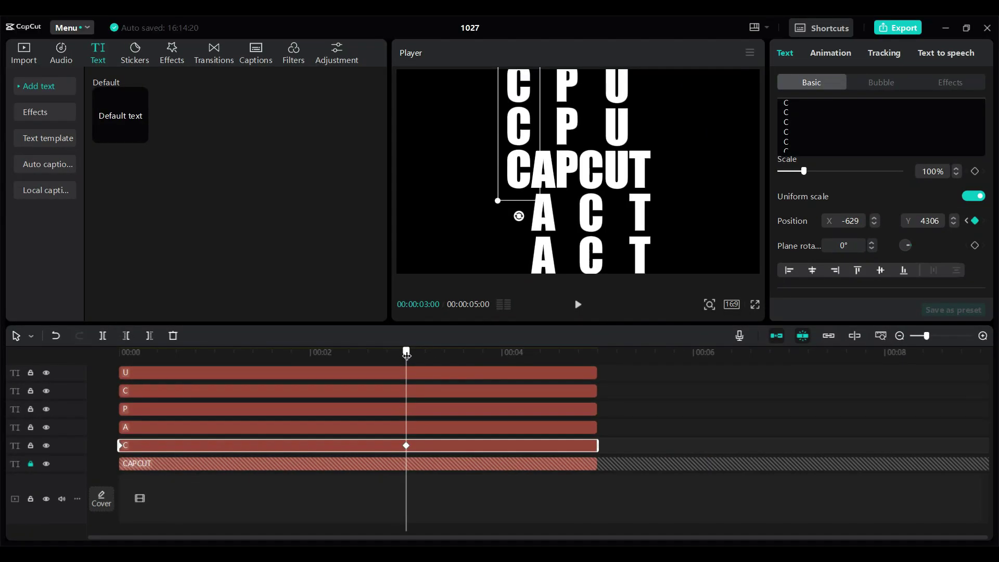
Change the C column's starting keyframe Position Y to -4306 and preview the roll-up.
{"action": "left_click_drag", "start_coordinate": [407, 351], "coordinate": [112, 353]}
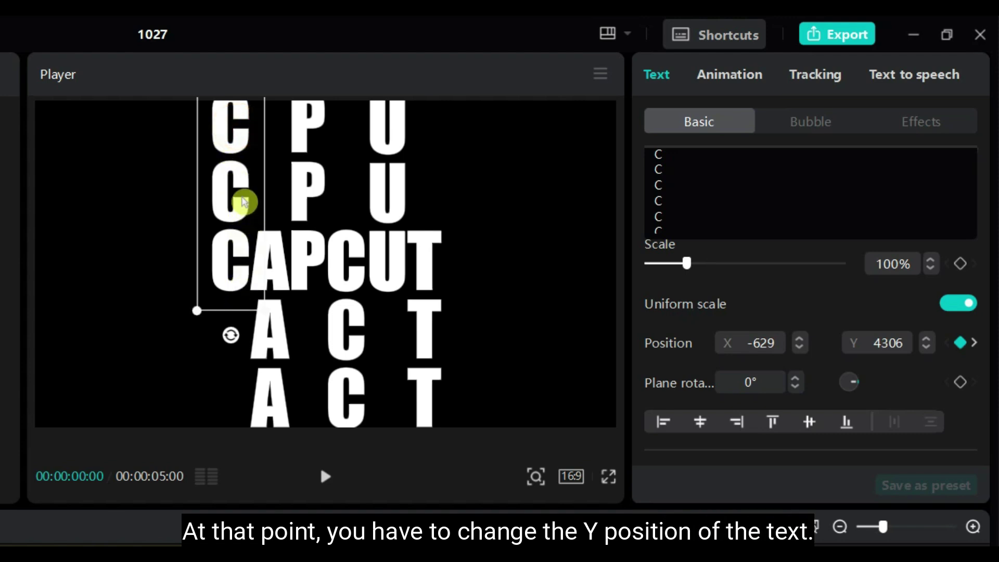
{"action": "left_click_drag", "start_coordinate": [245, 202], "coordinate": [255, 319]}
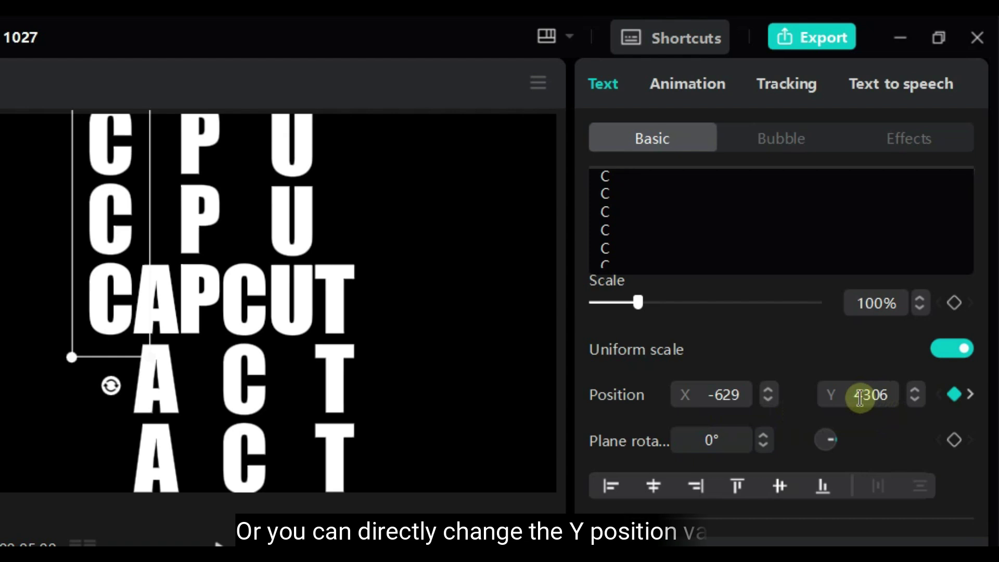
{"action": "left_click_drag", "start_coordinate": [922, 224], "coordinate": [941, 224]}
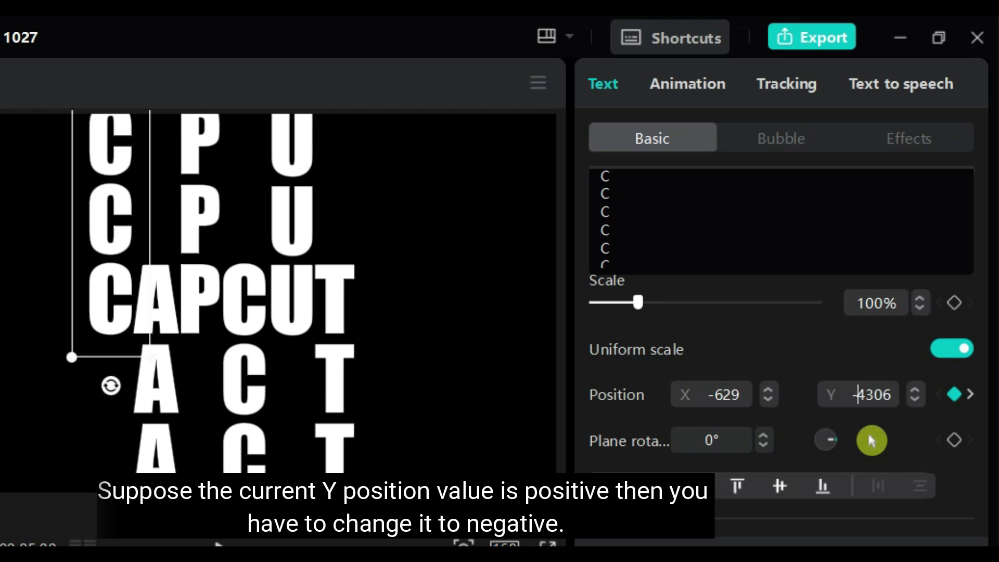
{"action": "key", "text": "Return"}
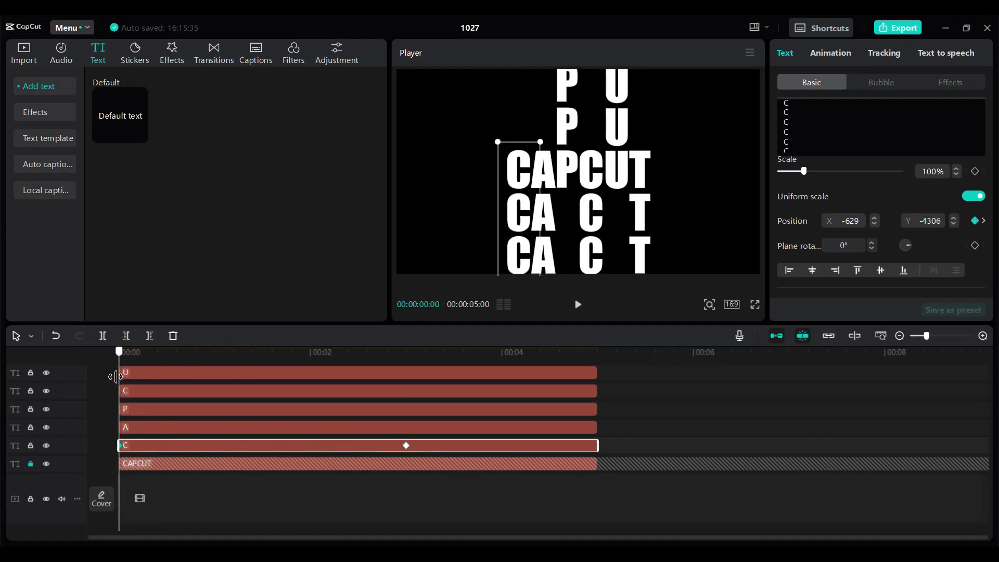
{"action": "left_click_drag", "start_coordinate": [120, 359], "coordinate": [395, 395]}
{"action": "left_click", "coordinate": [196, 382]}
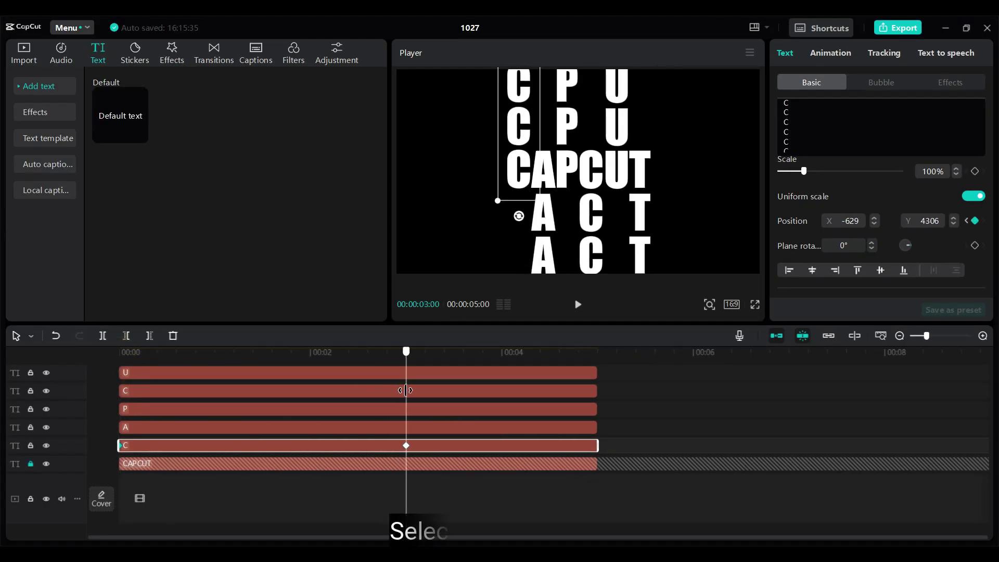
Add position keyframes to the A column clip at 0 s and 3 s.
{"action": "key", "text": "Home"}
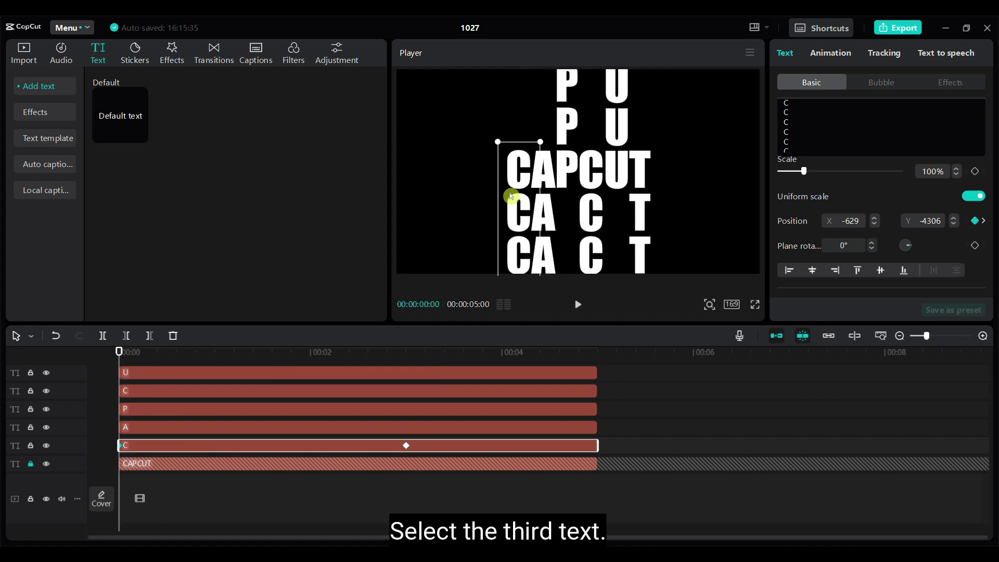
{"action": "left_click", "coordinate": [139, 431]}
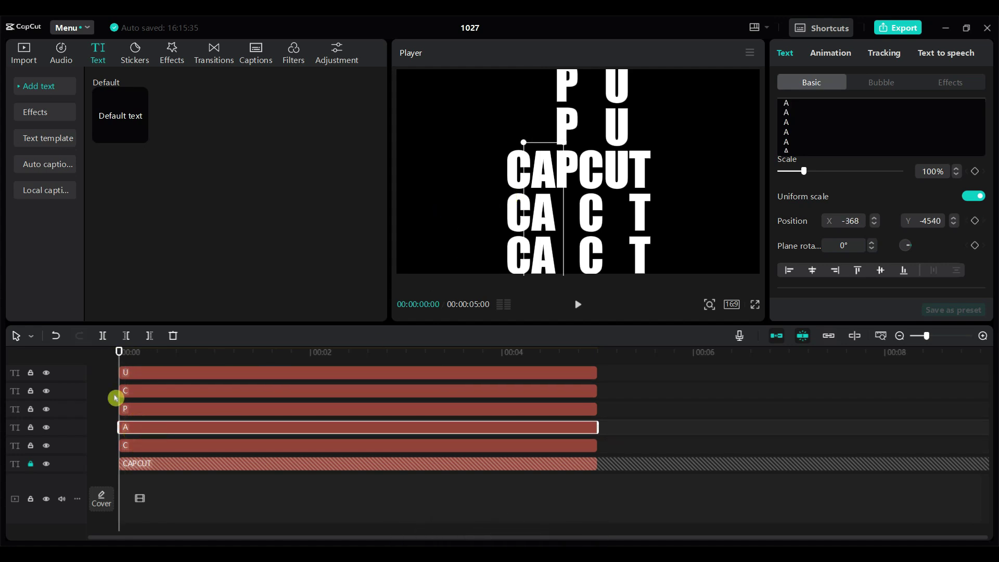
{"action": "left_click", "coordinate": [975, 220]}
{"action": "left_click_drag", "start_coordinate": [119, 358], "coordinate": [405, 416]}
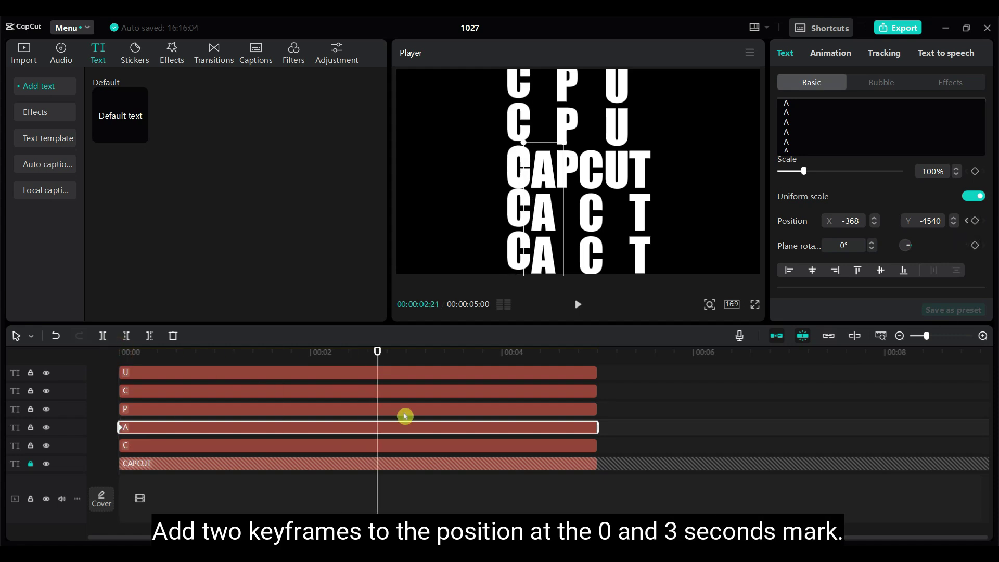
{"action": "left_click", "coordinate": [414, 350]}
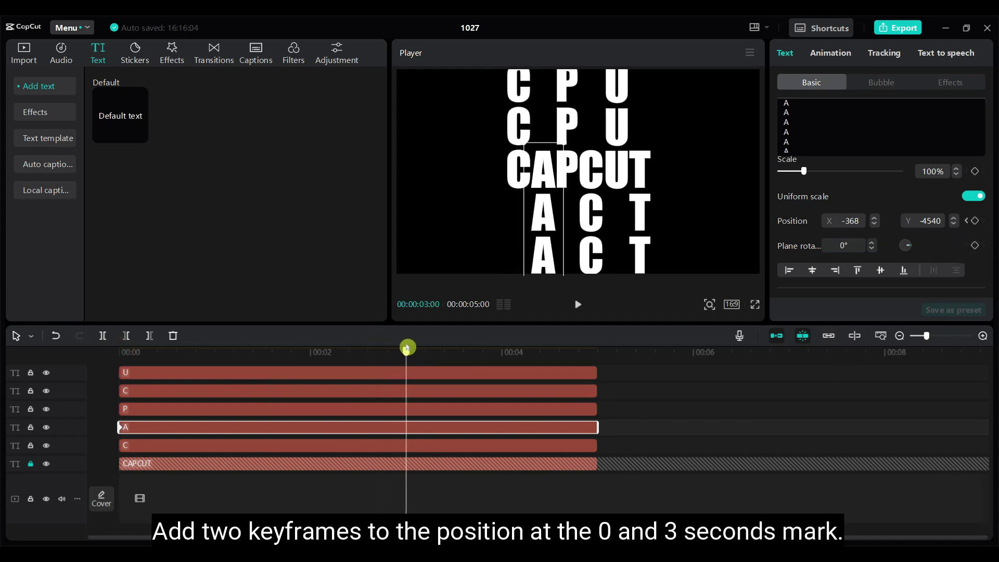
{"action": "left_click", "coordinate": [975, 221]}
{"action": "left_click", "coordinate": [121, 352]}
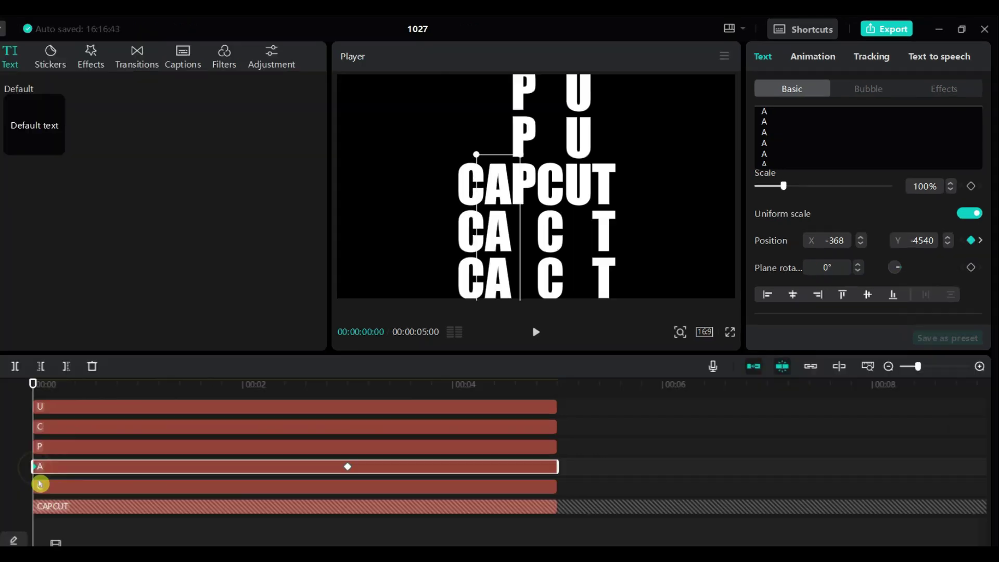
Reverse the A column's starting Y position to -4540 and scrub the slide.
{"action": "left_click", "coordinate": [913, 239]}
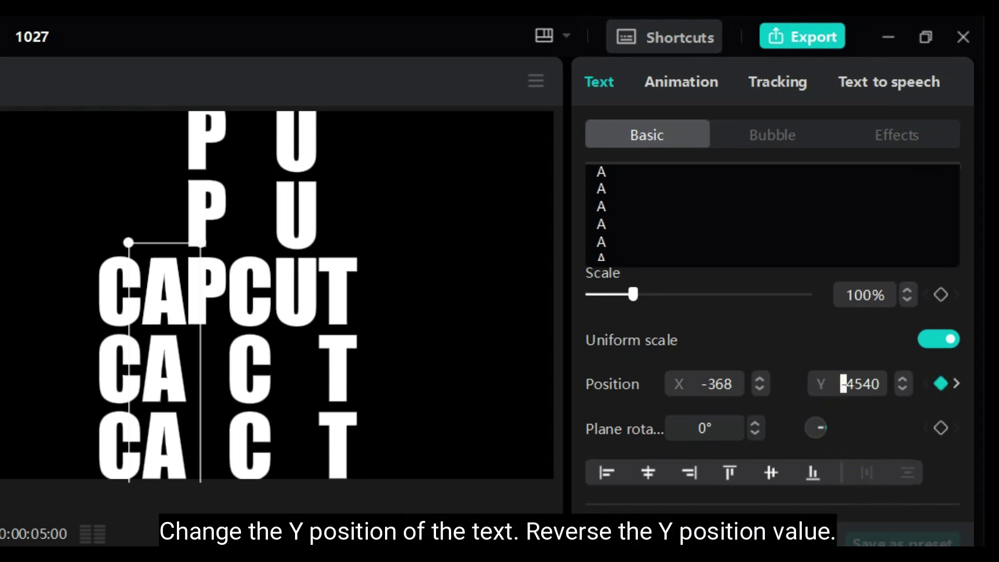
{"action": "left_click", "coordinate": [878, 426]}
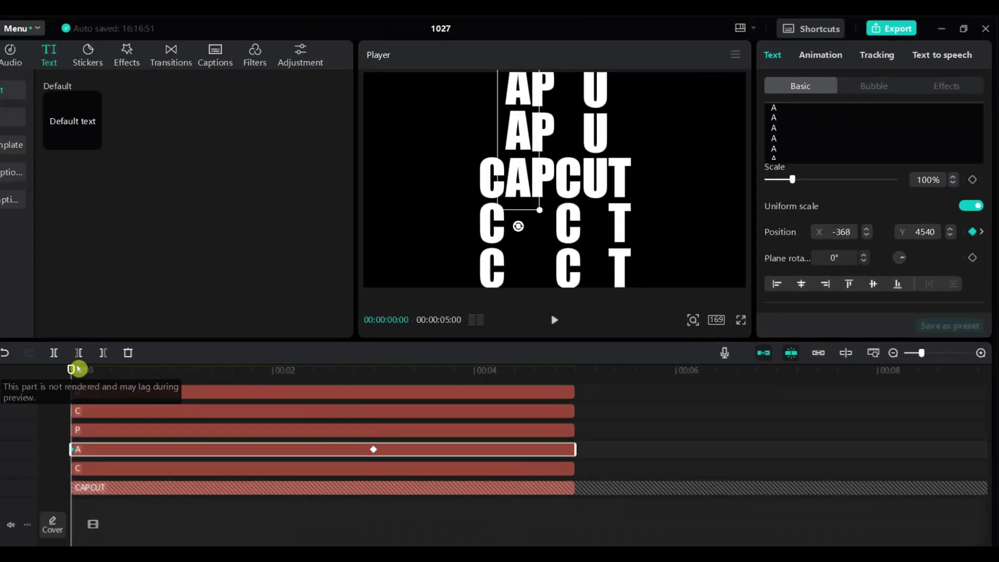
{"action": "left_click_drag", "start_coordinate": [77, 369], "coordinate": [358, 407]}
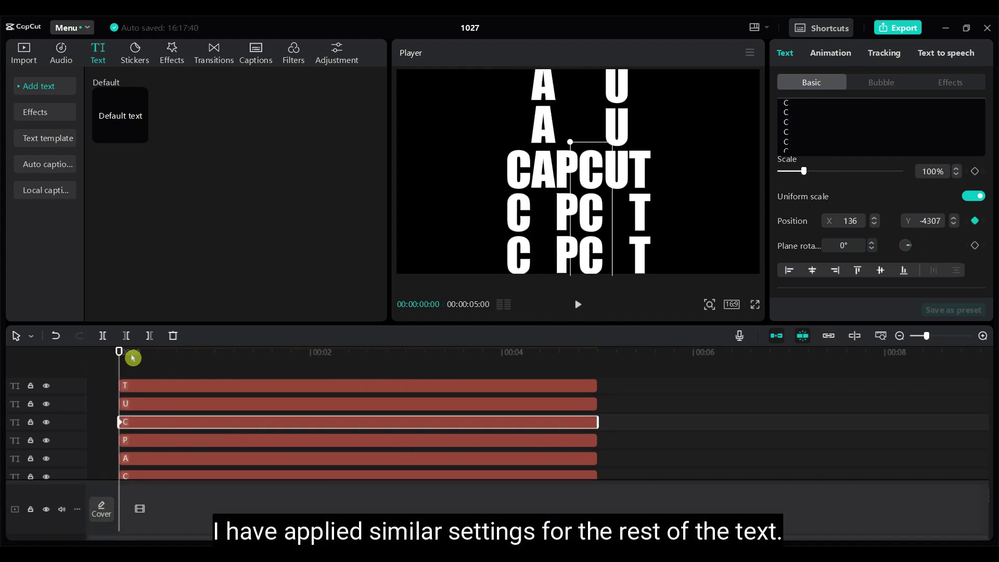
Check the letter positions at 3 seconds, then preview the rolling animation full screen.
{"action": "left_click_drag", "start_coordinate": [133, 358], "coordinate": [409, 386]}
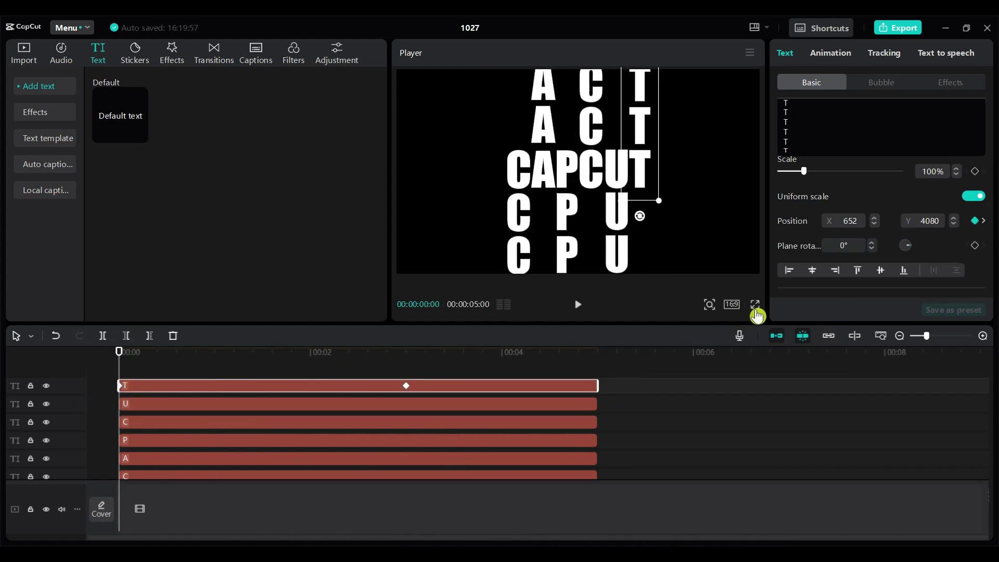
{"action": "left_click", "coordinate": [755, 305]}
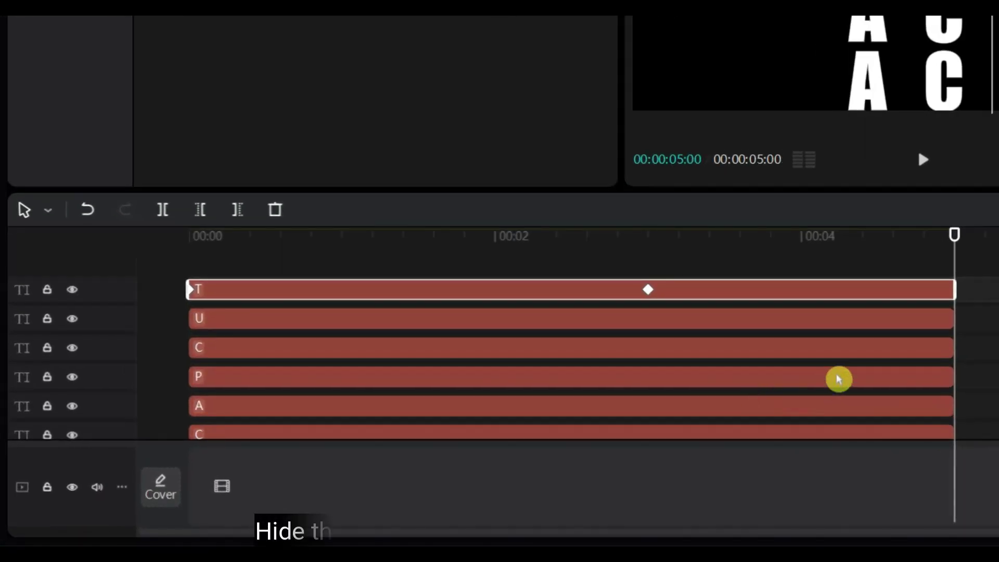
Box-select all six letter clips so their 3-second keyframes show side by side.
{"action": "scroll", "coordinate": [839, 379], "scroll_direction": "down", "scroll_amount": 2}
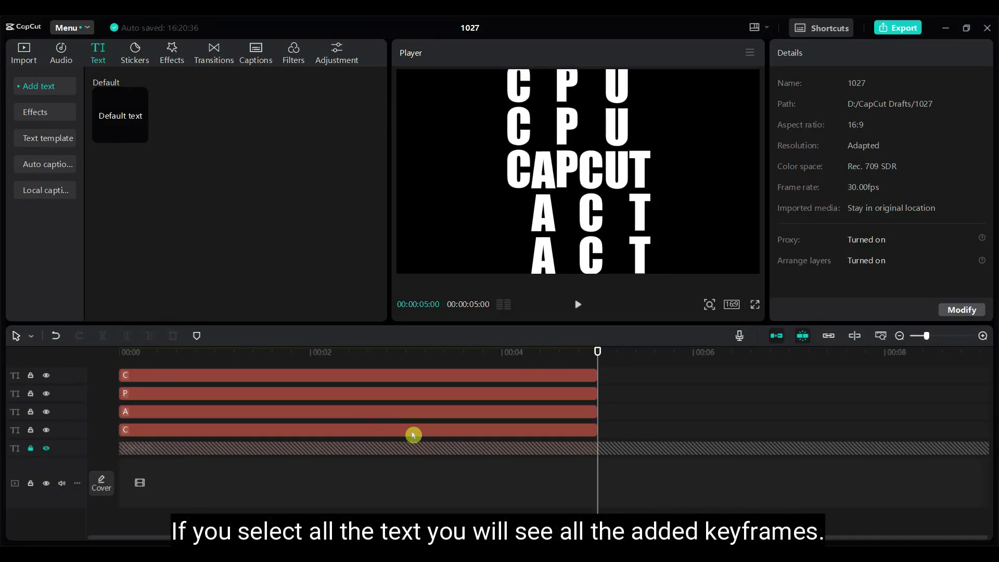
{"action": "scroll", "coordinate": [624, 445], "scroll_direction": "up", "scroll_amount": 2}
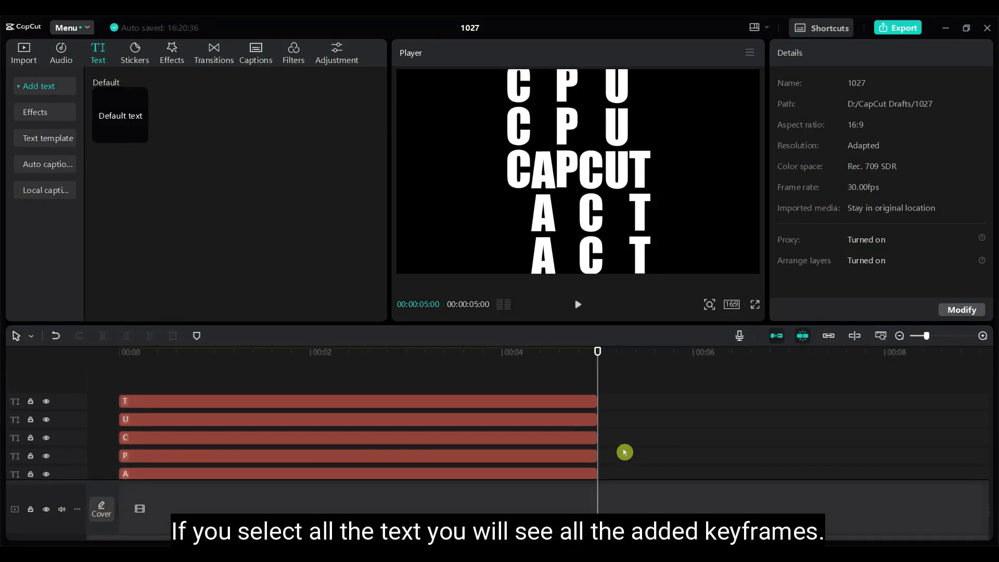
{"action": "scroll", "coordinate": [625, 452], "scroll_direction": "down", "scroll_amount": 1}
{"action": "left_click_drag", "start_coordinate": [621, 471], "coordinate": [509, 368]}
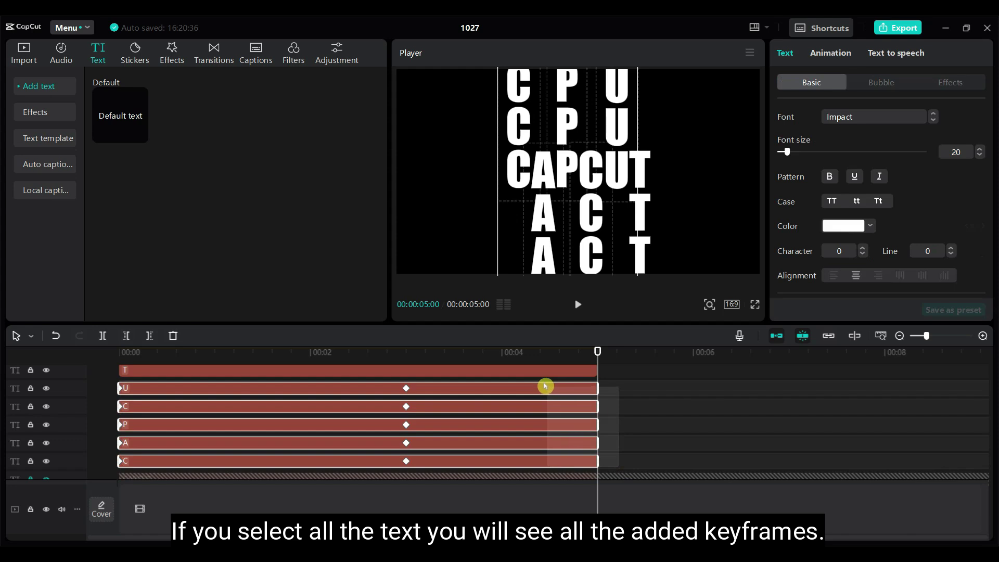
{"action": "scroll", "coordinate": [603, 405], "scroll_direction": "down", "scroll_amount": 1}
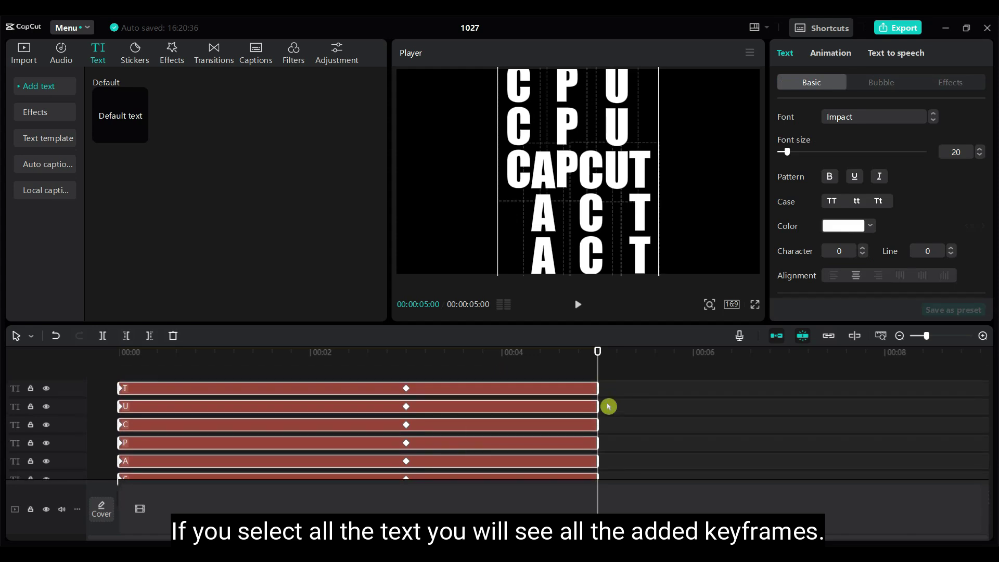
{"action": "scroll", "coordinate": [607, 406], "scroll_direction": "down", "scroll_amount": 1}
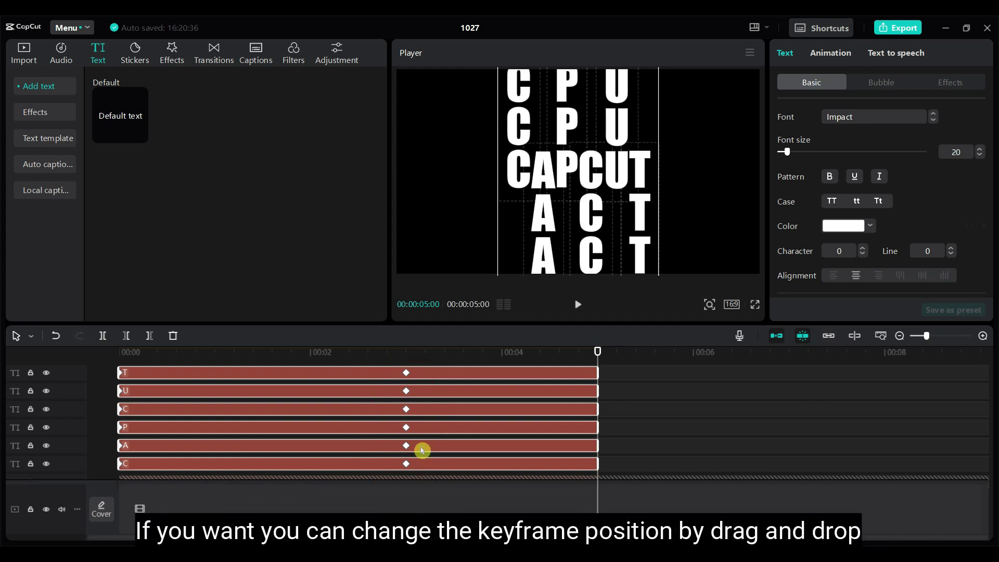
Drag the A, C and T clips' second position keyframes later to stagger their rolls.
{"action": "left_click", "coordinate": [421, 448]}
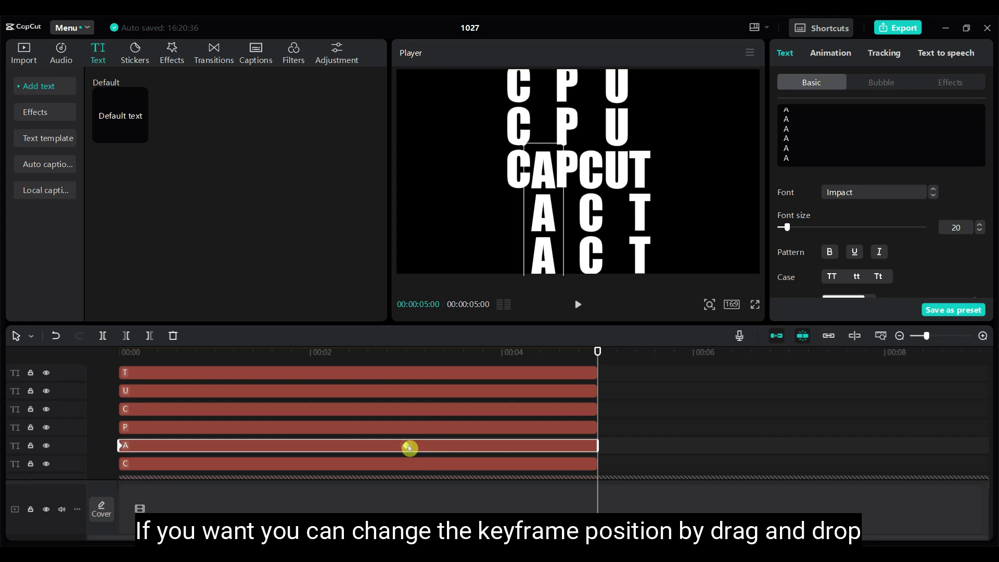
{"action": "left_click_drag", "start_coordinate": [408, 447], "coordinate": [448, 446]}
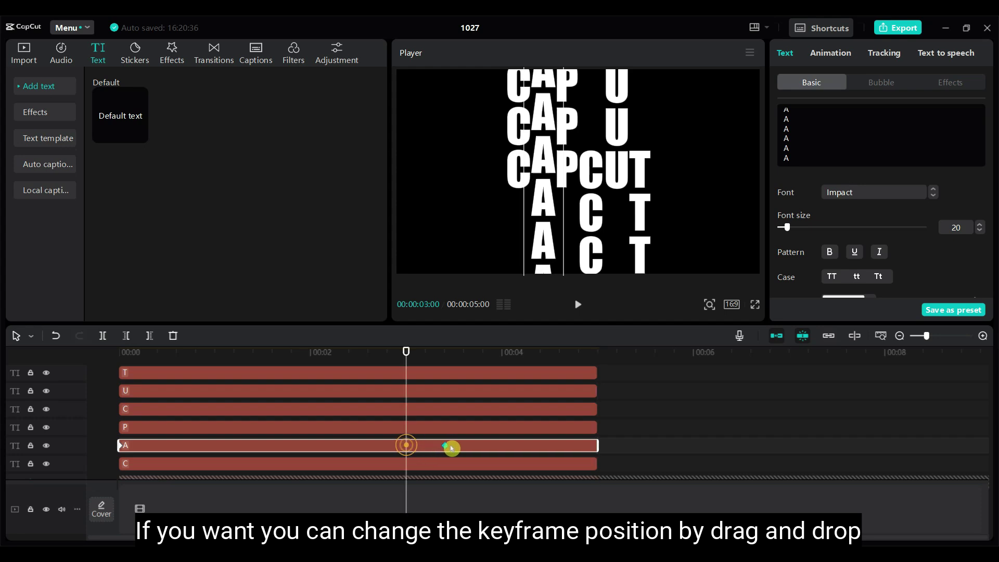
{"action": "left_click", "coordinate": [414, 411]}
{"action": "left_click_drag", "start_coordinate": [407, 411], "coordinate": [473, 411]}
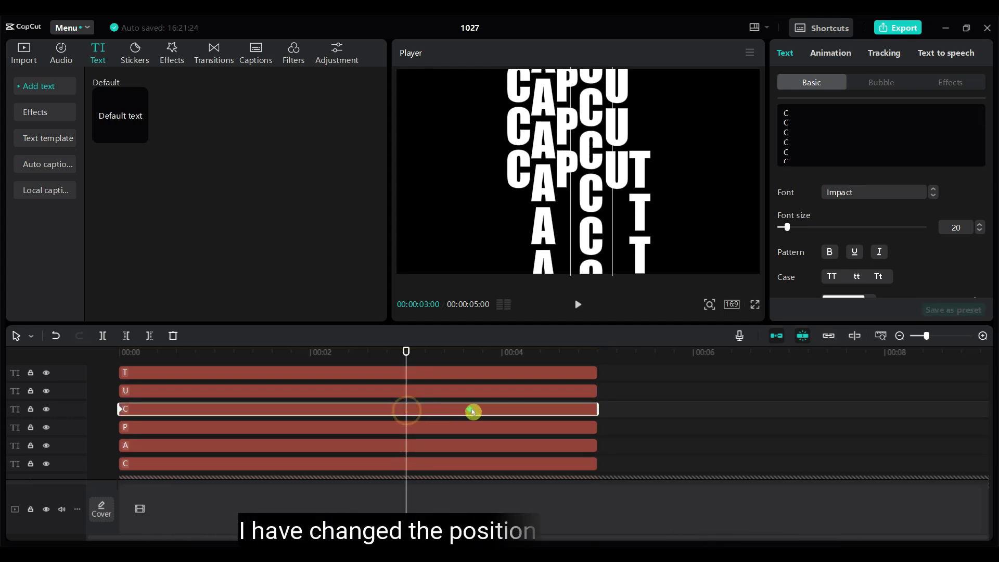
{"action": "left_click", "coordinate": [446, 373]}
{"action": "mouse_move", "coordinate": [408, 373]}
{"action": "left_mouse_down"}
{"action": "mouse_move", "coordinate": [428, 372]}
{"action": "mouse_move", "coordinate": [111, 350]}
{"action": "left_mouse_up"}
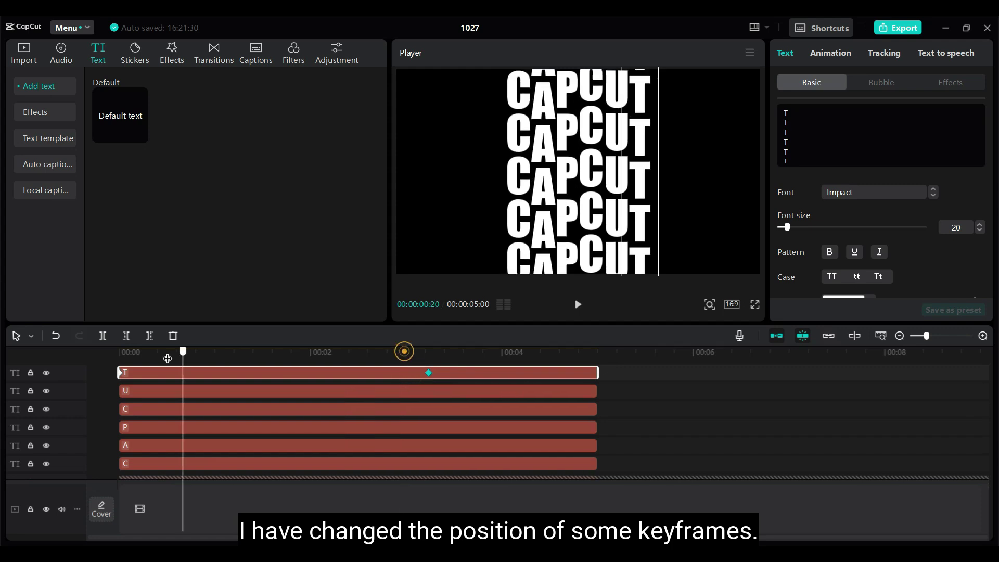
Preview the animation, push the other C clip's keyframe later, and reselect all letters to compare.
{"action": "left_click", "coordinate": [576, 311]}
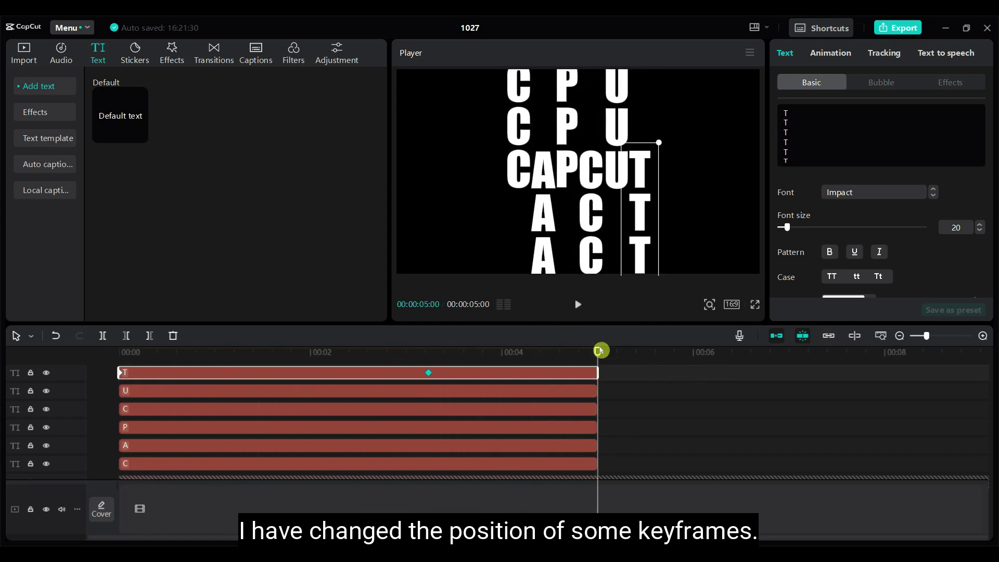
{"action": "left_click", "coordinate": [452, 410]}
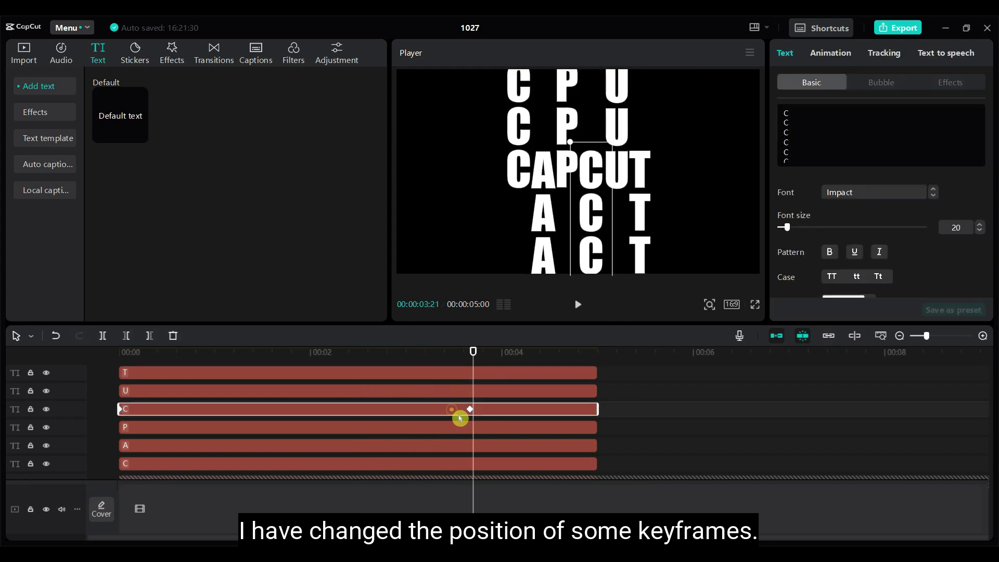
{"action": "left_click_drag", "start_coordinate": [491, 415], "coordinate": [515, 410]}
{"action": "left_click", "coordinate": [116, 348]}
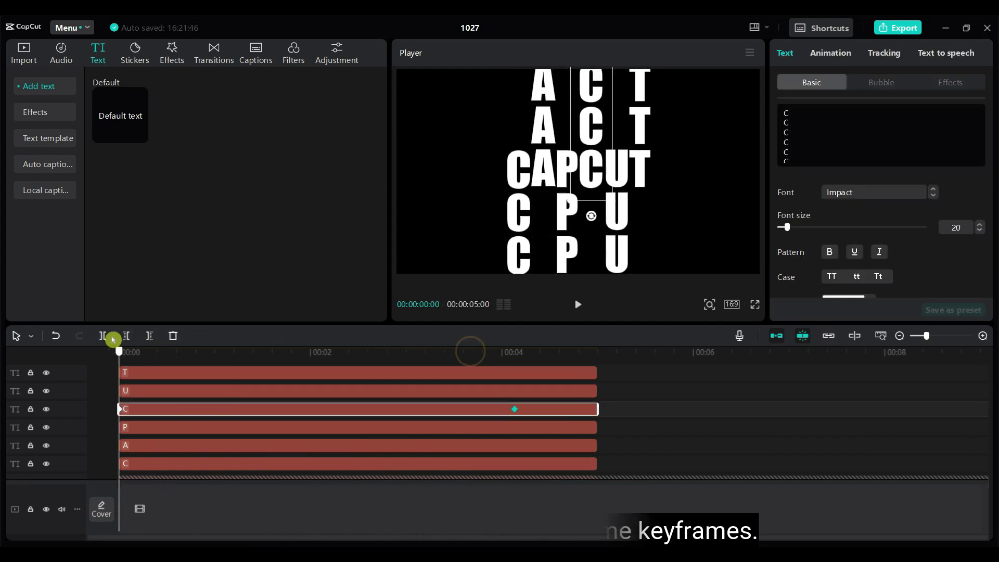
{"action": "scroll", "coordinate": [744, 413], "scroll_direction": "down", "scroll_amount": 1}
{"action": "scroll", "coordinate": [744, 413], "scroll_direction": "up", "scroll_amount": 1}
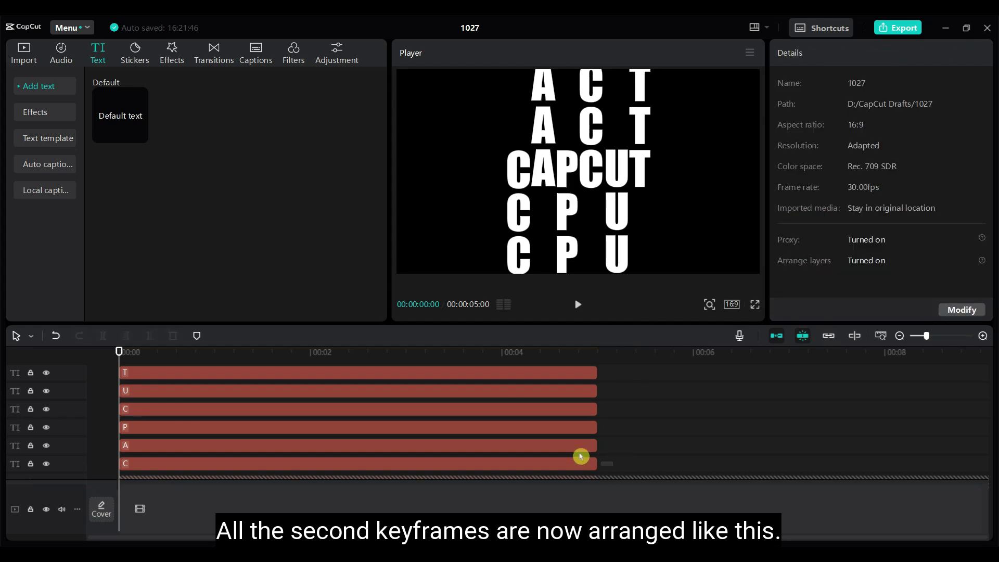
{"action": "left_click_drag", "start_coordinate": [613, 474], "coordinate": [490, 374]}
Unlock and show the CAPCUT track, then delete the whole-word CAPCUT text clip.
{"action": "scroll", "coordinate": [586, 394], "scroll_direction": "down", "scroll_amount": 1}
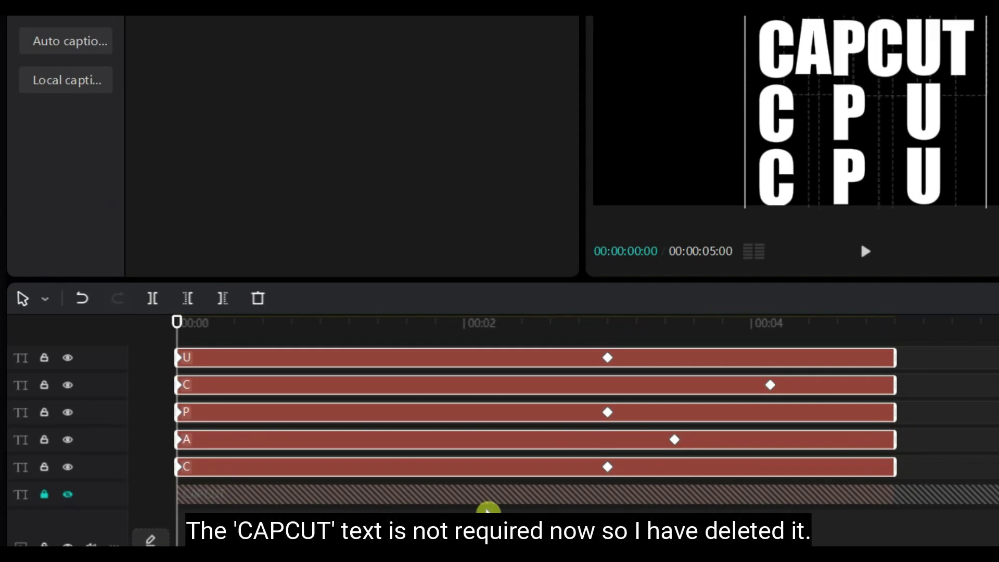
{"action": "left_click", "coordinate": [507, 510]}
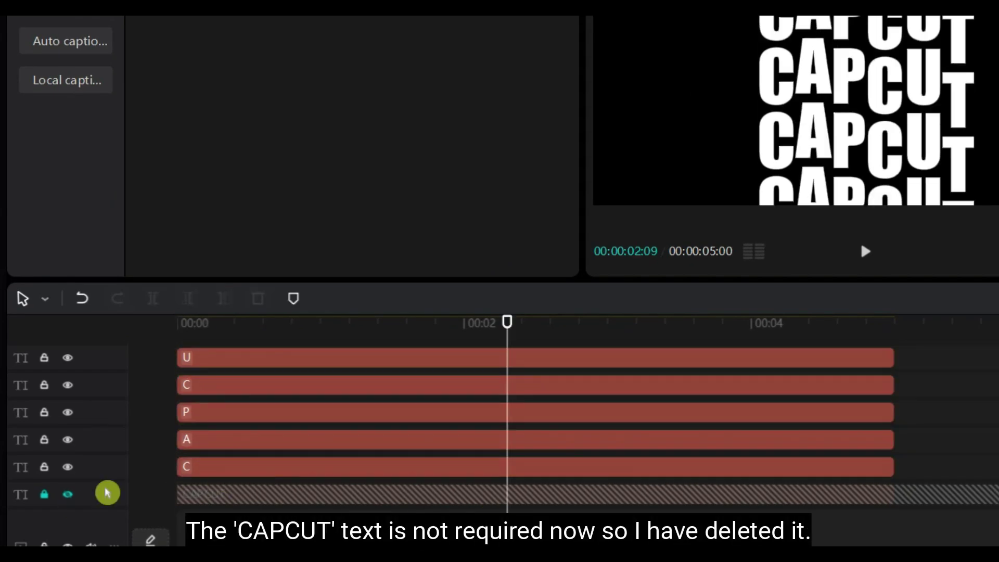
{"action": "left_click", "coordinate": [44, 496]}
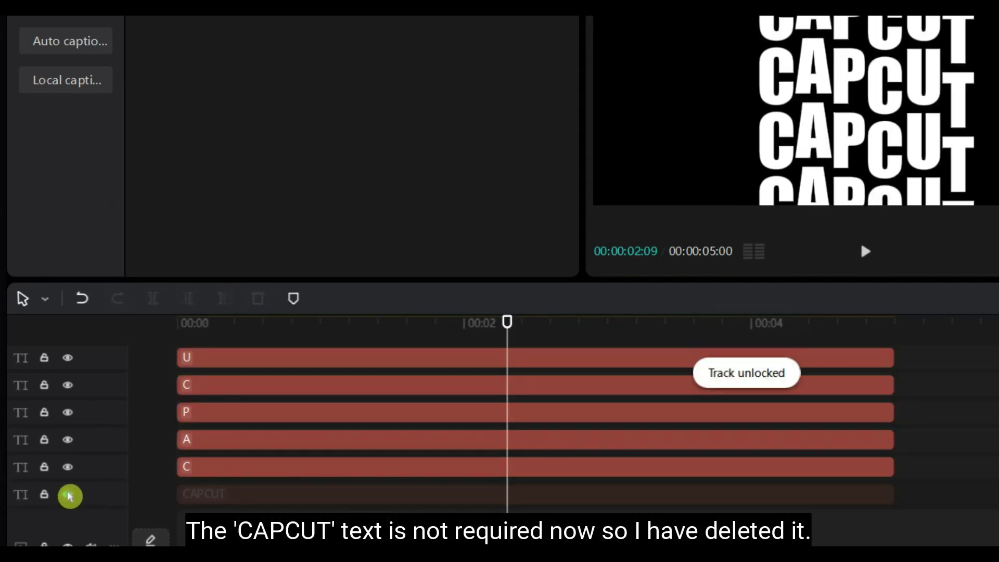
{"action": "left_click", "coordinate": [258, 499]}
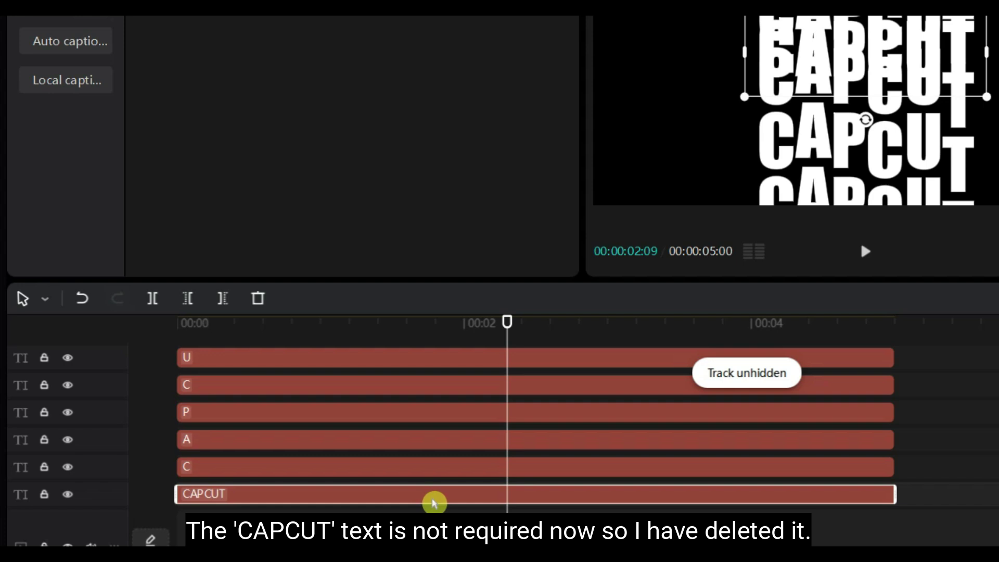
{"action": "key", "text": "Delete"}
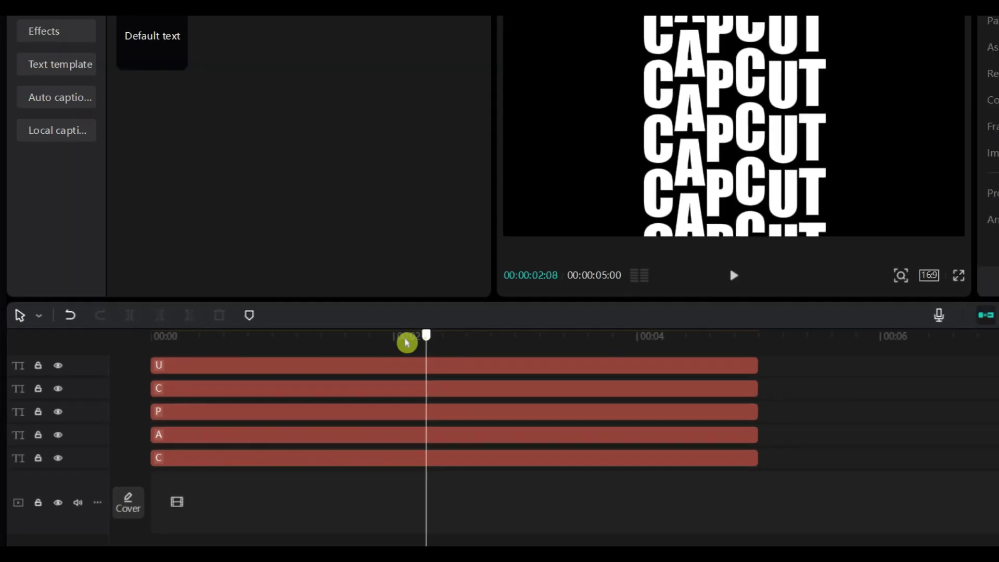
Merge all the letter text clips into a single compound clip.
{"action": "left_click_drag", "start_coordinate": [334, 354], "coordinate": [95, 355]}
{"action": "left_click", "coordinate": [584, 454]}
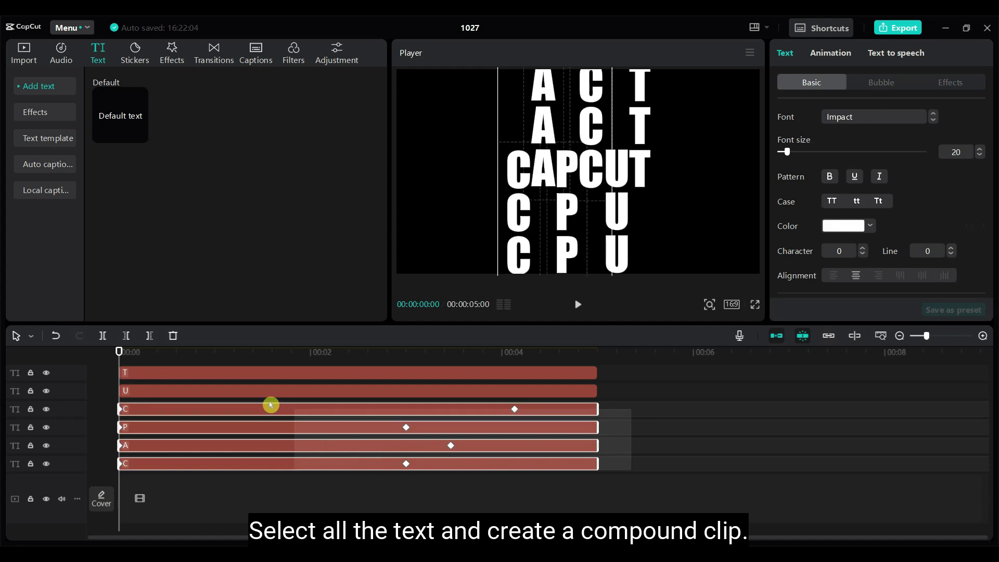
{"action": "left_click_drag", "start_coordinate": [633, 474], "coordinate": [189, 374]}
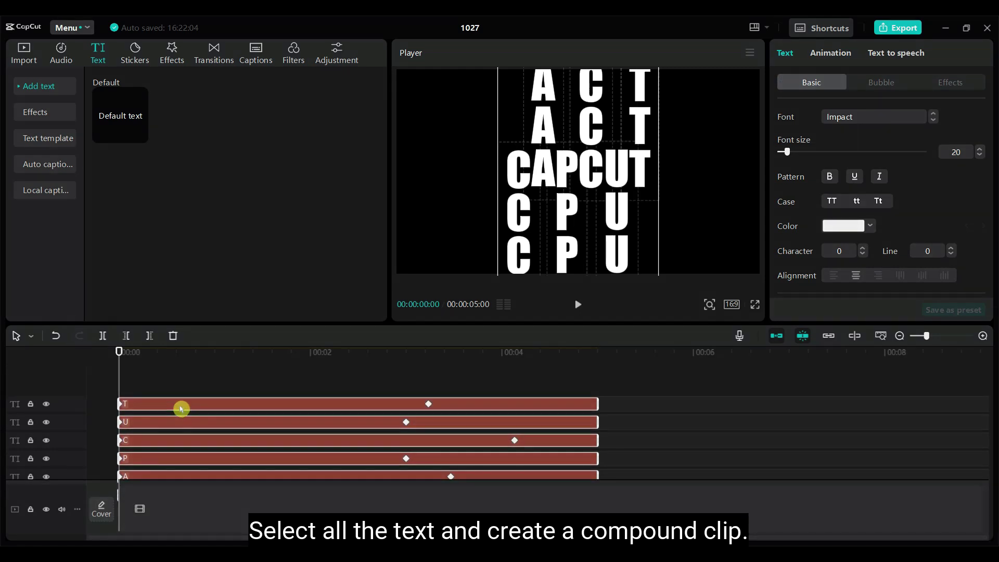
{"action": "right_click", "coordinate": [186, 411]}
{"action": "left_click", "coordinate": [241, 448]}
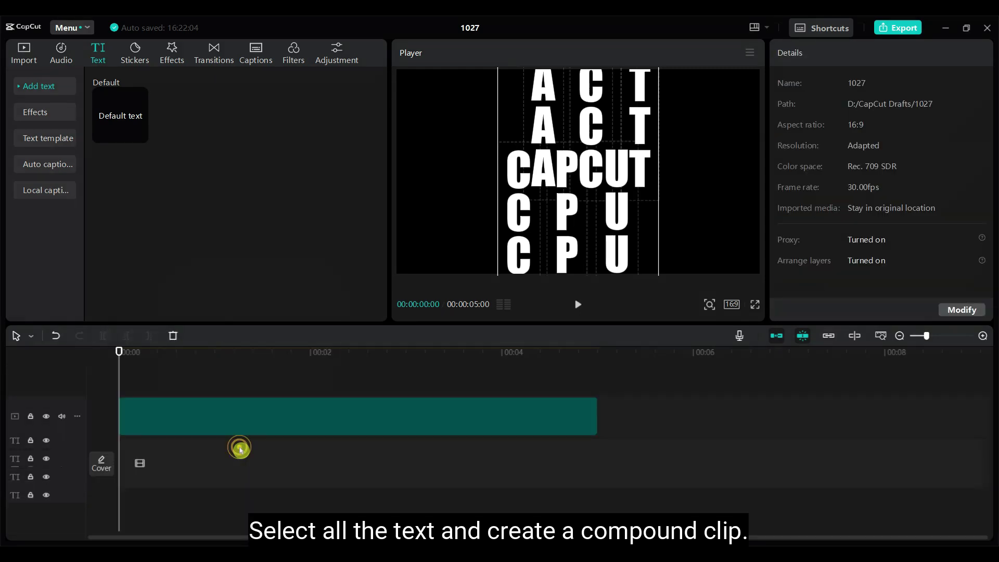
{"action": "left_click_drag", "start_coordinate": [119, 354], "coordinate": [572, 354]}
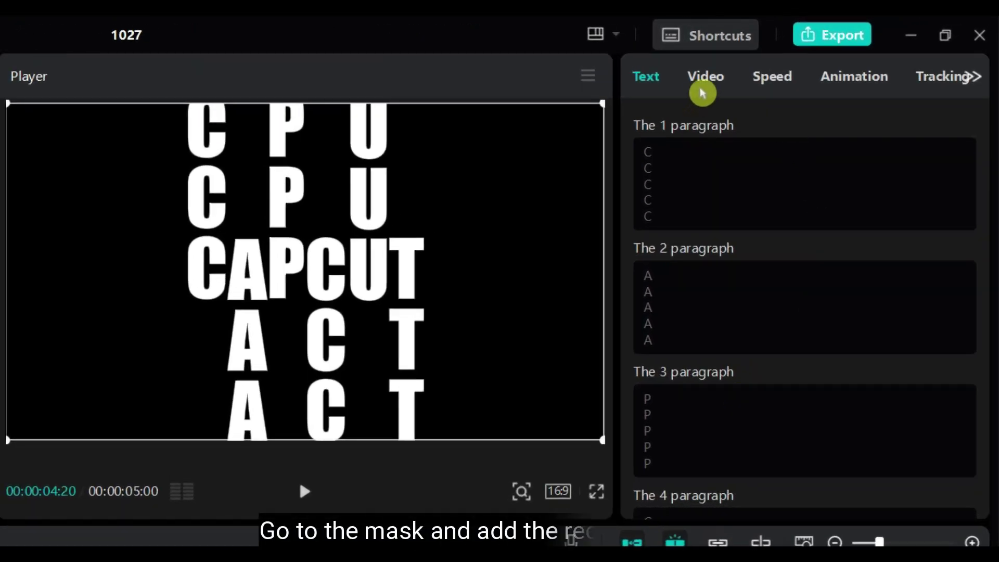
{"action": "left_click", "coordinate": [706, 79]}
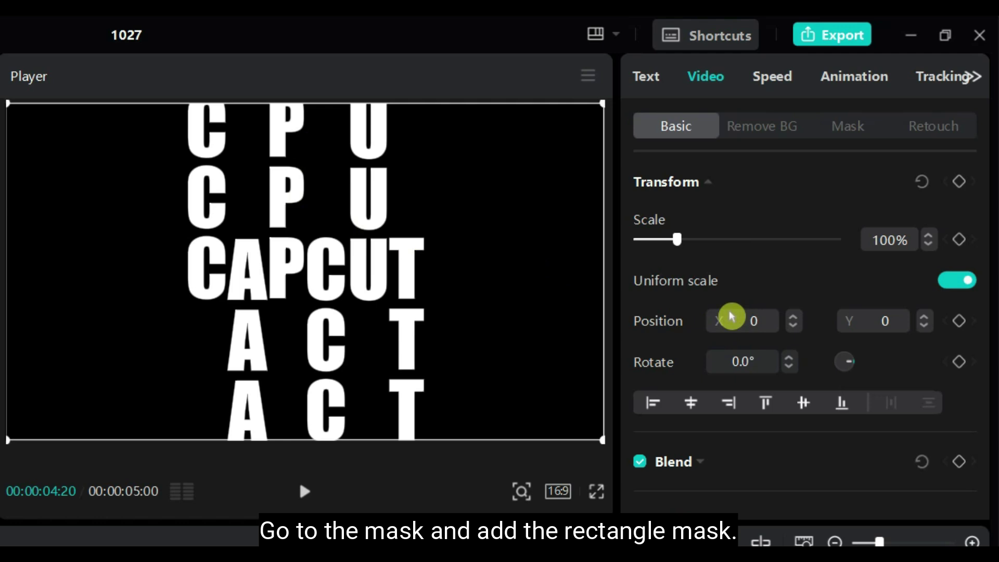
Add a Rectangle mask to the compound clip and fit it to the middle CAPCUT row.
{"action": "left_click", "coordinate": [841, 139]}
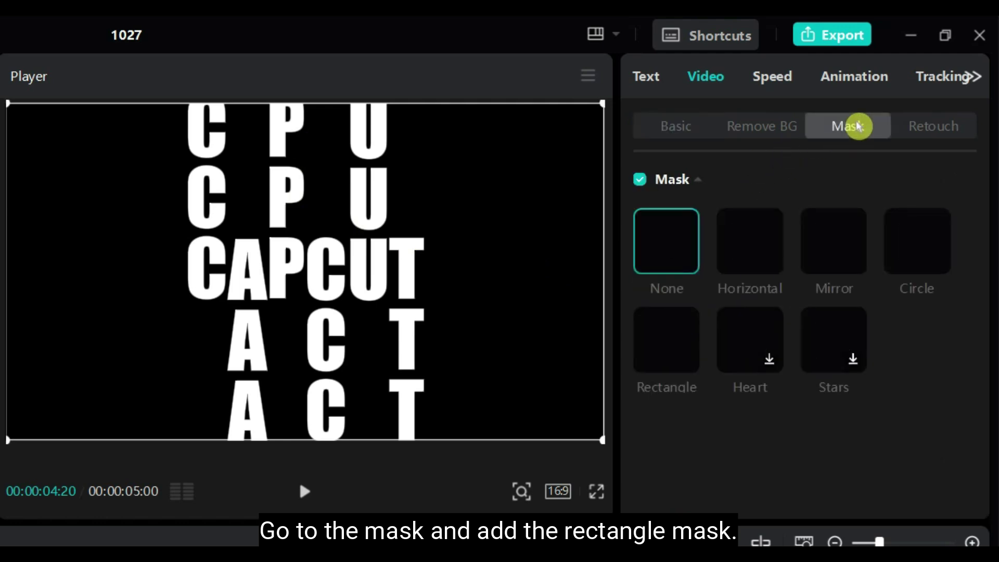
{"action": "left_click", "coordinate": [676, 351]}
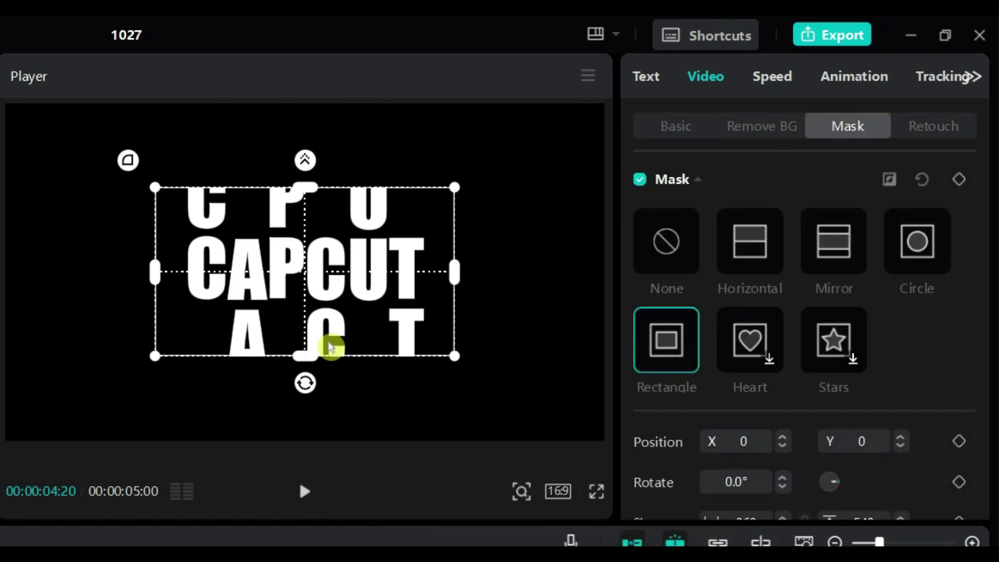
{"action": "mouse_move", "coordinate": [306, 356]}
{"action": "left_mouse_down"}
{"action": "mouse_move", "coordinate": [306, 312]}
{"action": "mouse_move", "coordinate": [318, 300]}
{"action": "left_mouse_up"}
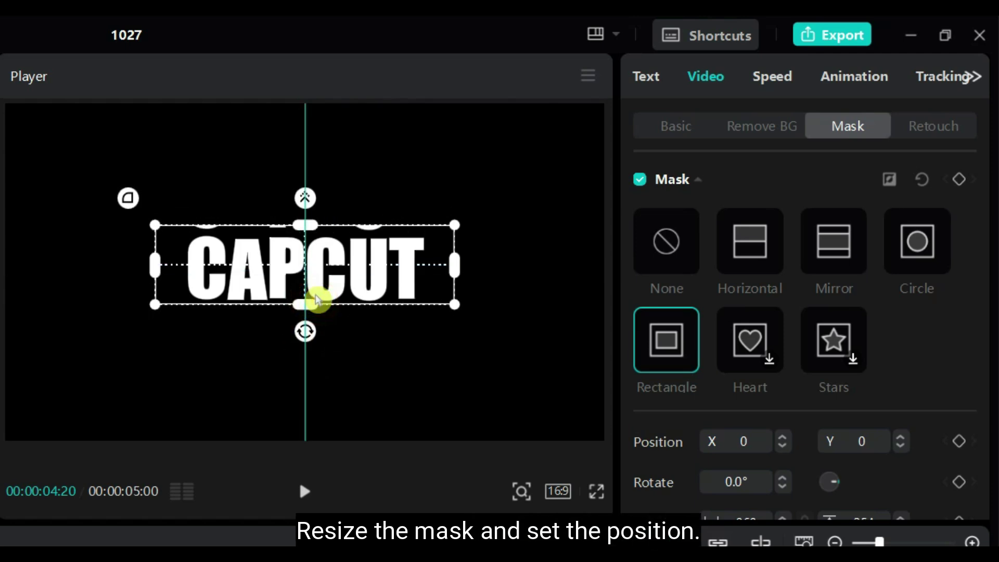
{"action": "left_click_drag", "start_coordinate": [316, 299], "coordinate": [317, 301]}
{"action": "left_click_drag", "start_coordinate": [306, 229], "coordinate": [299, 228]}
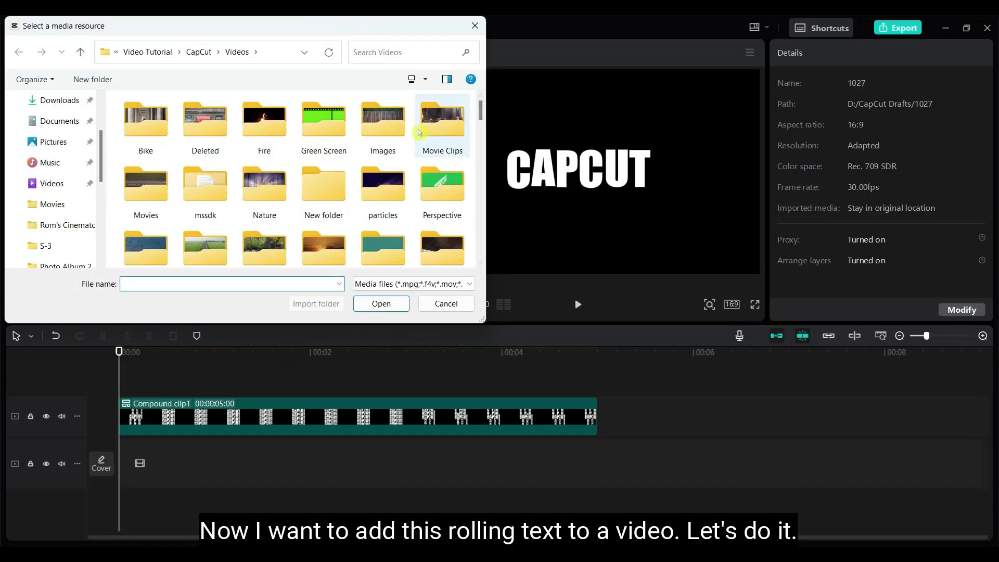
Import the 5340699 sunset video and place it on the main track below the text.
{"action": "left_click_drag", "start_coordinate": [484, 118], "coordinate": [481, 190]}
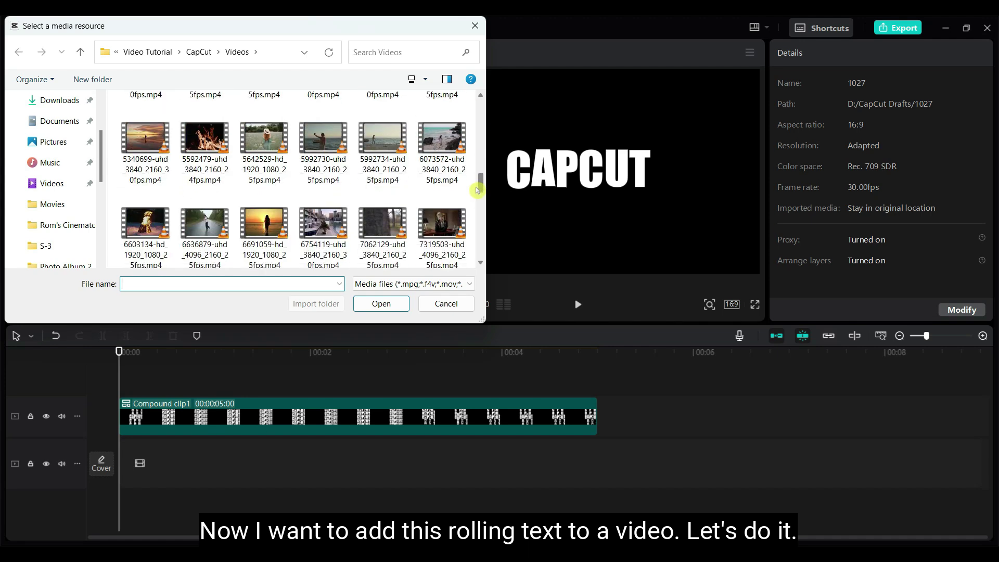
{"action": "left_click", "coordinate": [136, 148]}
{"action": "left_click", "coordinate": [381, 303]}
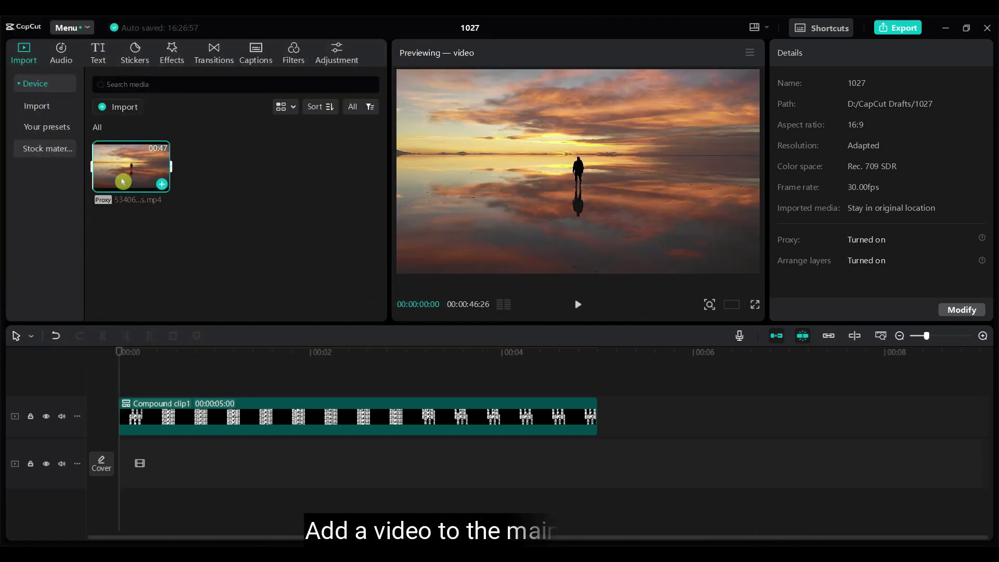
{"action": "mouse_move", "coordinate": [128, 188]}
{"action": "left_mouse_down"}
{"action": "mouse_move", "coordinate": [203, 452]}
{"action": "mouse_move", "coordinate": [121, 470]}
{"action": "left_mouse_up"}
{"action": "left_click", "coordinate": [189, 476]}
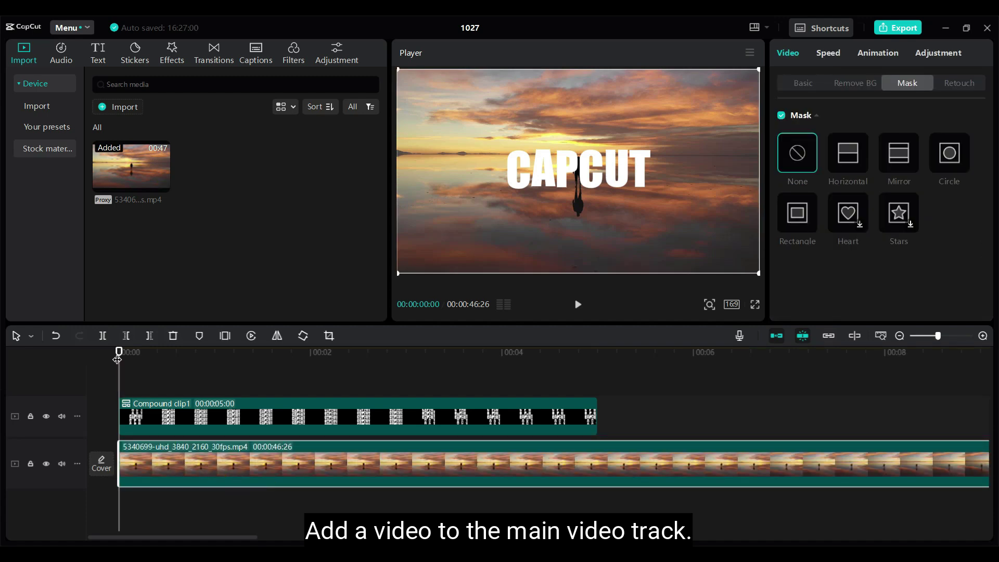
{"action": "left_click", "coordinate": [117, 352]}
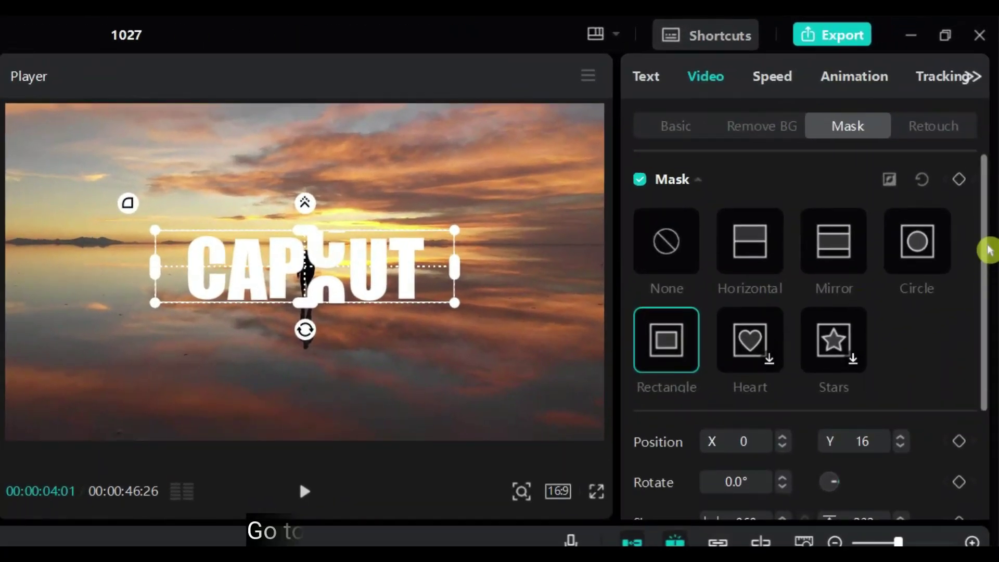
Set the rectangle mask's Feather to 21 and preview it from the start.
{"action": "mouse_move", "coordinate": [992, 158]}
{"action": "left_mouse_down"}
{"action": "mouse_move", "coordinate": [994, 228]}
{"action": "mouse_move", "coordinate": [966, 302]}
{"action": "left_mouse_up"}
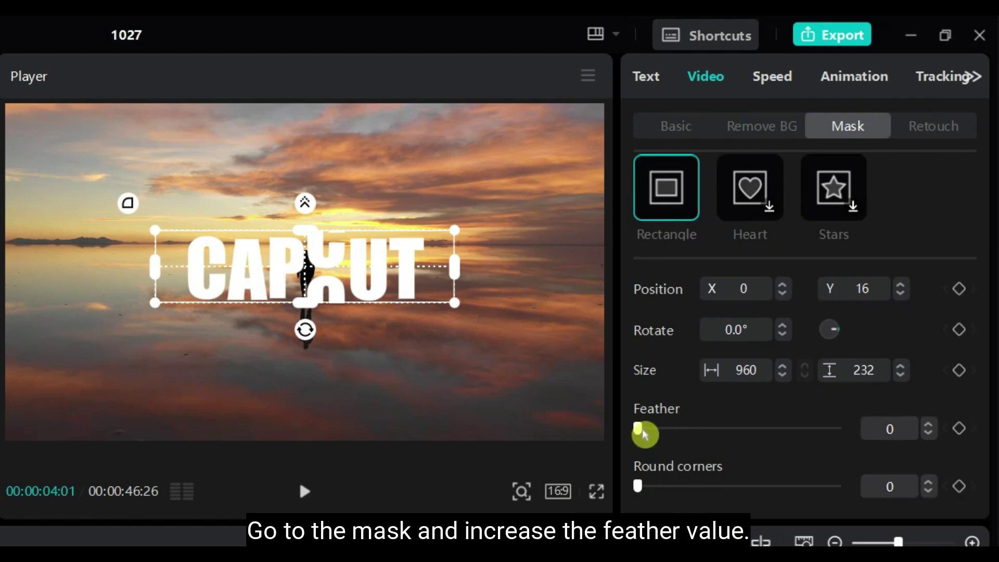
{"action": "mouse_move", "coordinate": [643, 433]}
{"action": "left_mouse_down"}
{"action": "mouse_move", "coordinate": [706, 441]}
{"action": "mouse_move", "coordinate": [682, 436]}
{"action": "left_mouse_up"}
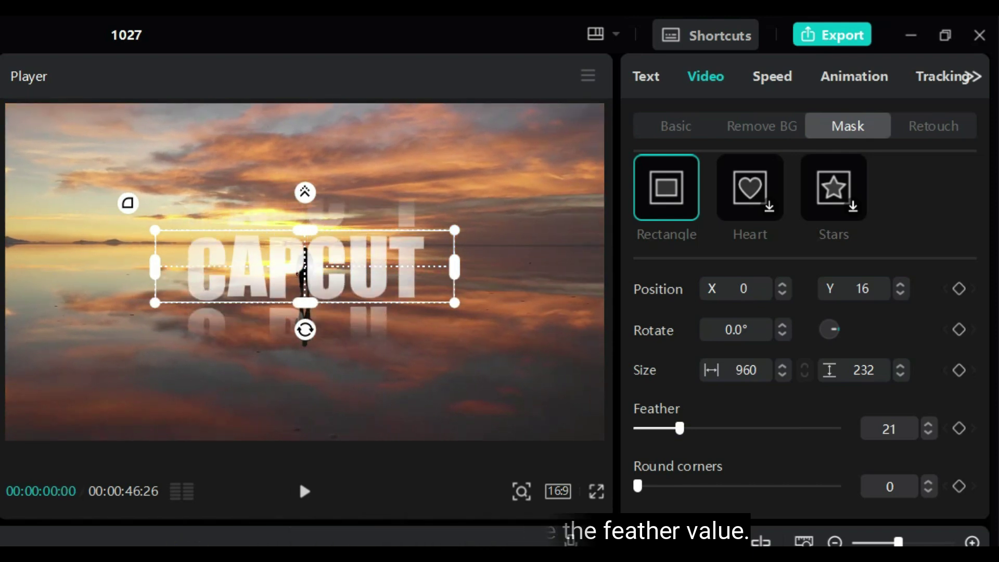
{"action": "left_click", "coordinate": [303, 494]}
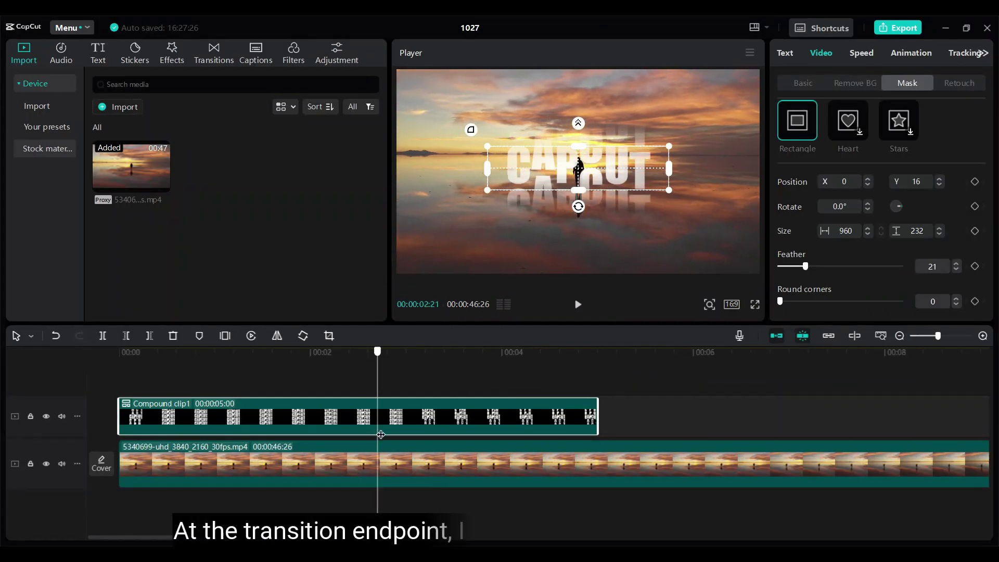
Keyframe Feather at 21 at the transition end (~04:06), then 0 a few frames later.
{"action": "left_click_drag", "start_coordinate": [381, 434], "coordinate": [521, 454]}
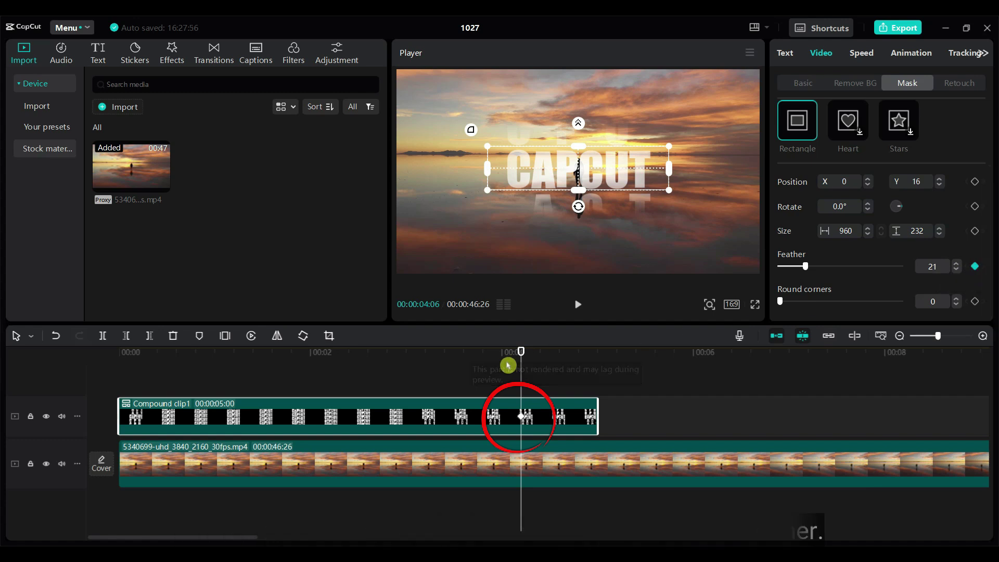
{"action": "left_click_drag", "start_coordinate": [521, 354], "coordinate": [541, 382]}
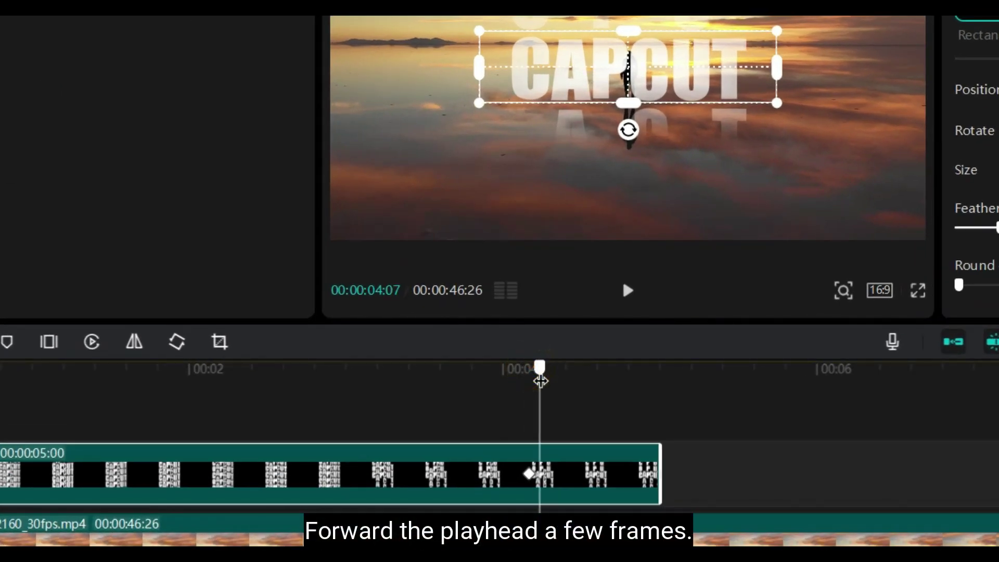
{"action": "mouse_move", "coordinate": [540, 382]}
{"action": "left_mouse_down"}
{"action": "mouse_move", "coordinate": [531, 379]}
{"action": "mouse_move", "coordinate": [564, 385]}
{"action": "left_mouse_up"}
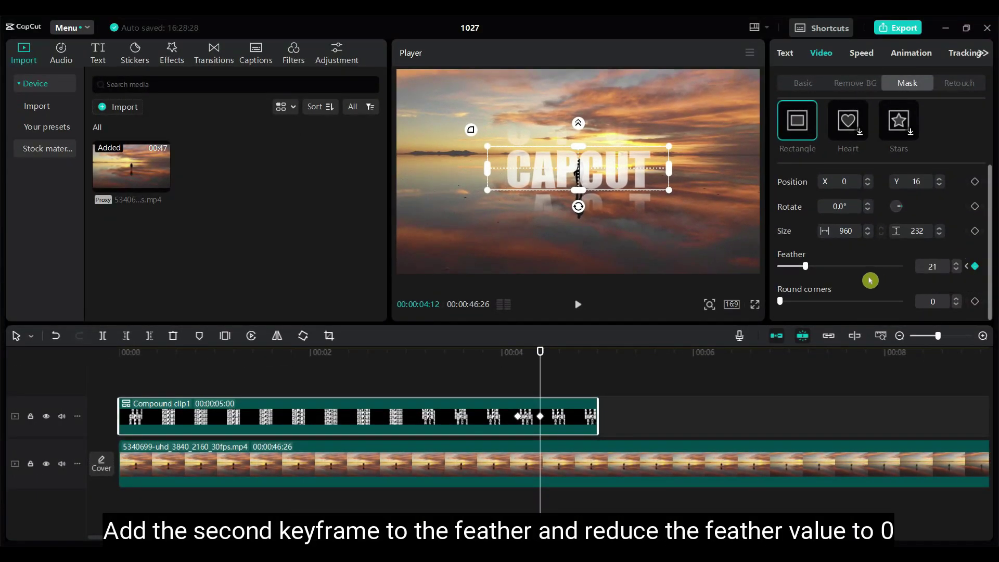
{"action": "left_click_drag", "start_coordinate": [805, 269], "coordinate": [766, 269]}
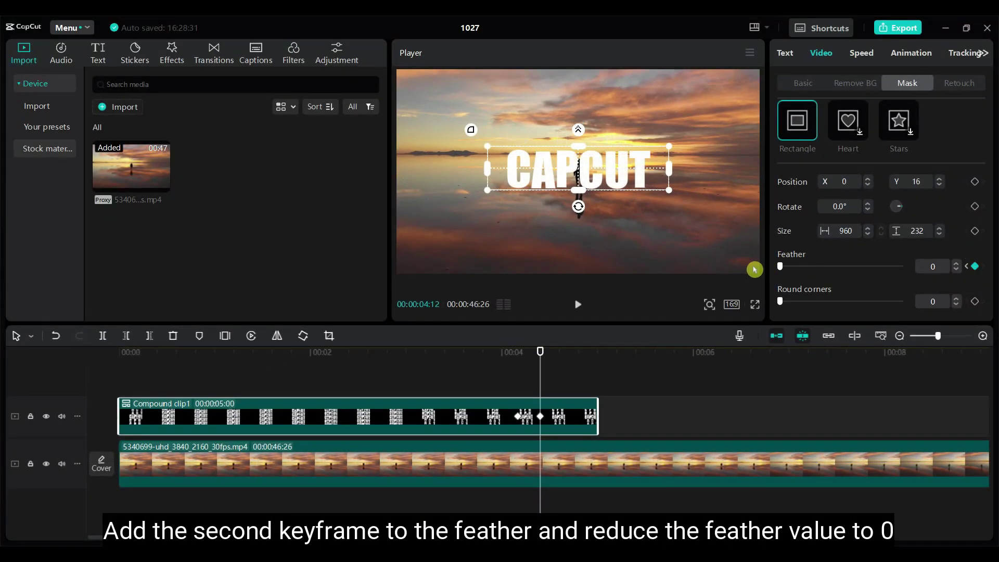
{"action": "left_click_drag", "start_coordinate": [539, 352], "coordinate": [57, 341]}
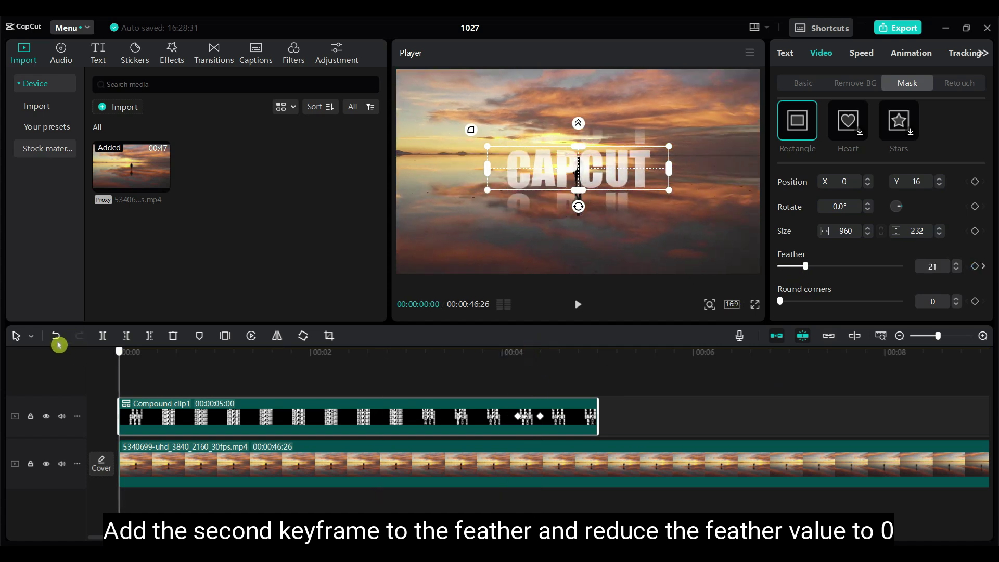
Play the finished rolling CAPCUT letters over the sunset in the full-screen player.
{"action": "left_click", "coordinate": [755, 305]}
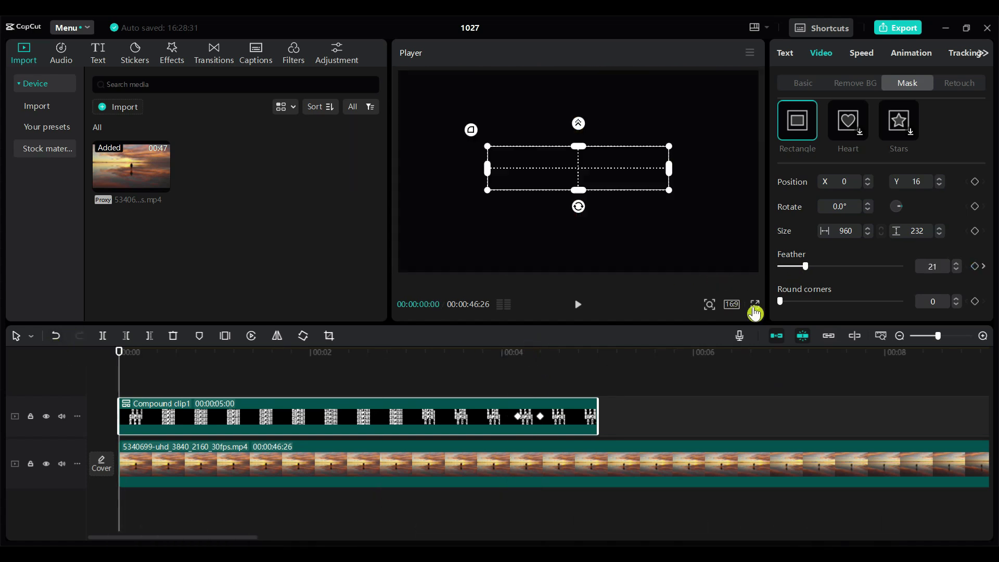
{"action": "left_click", "coordinate": [323, 524]}
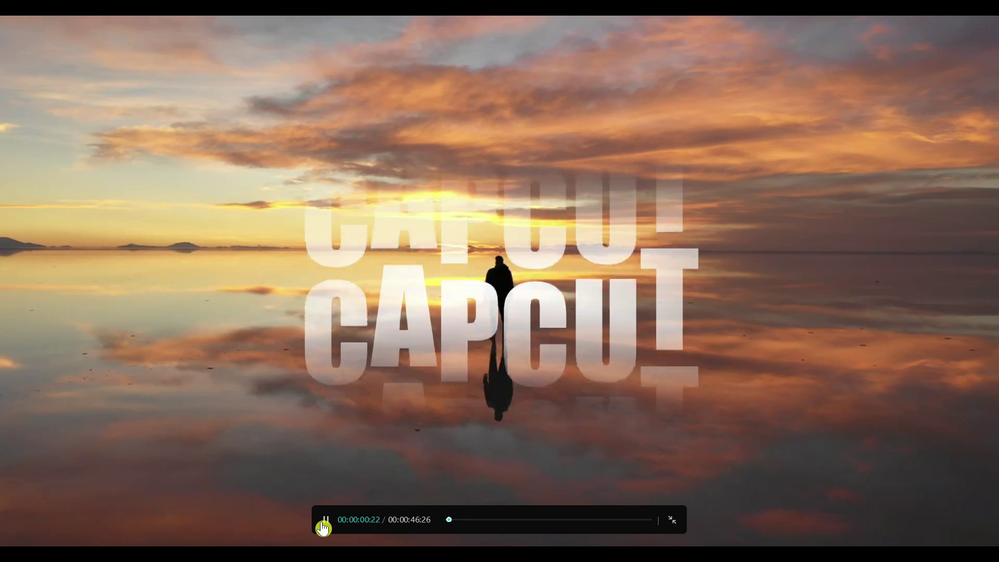